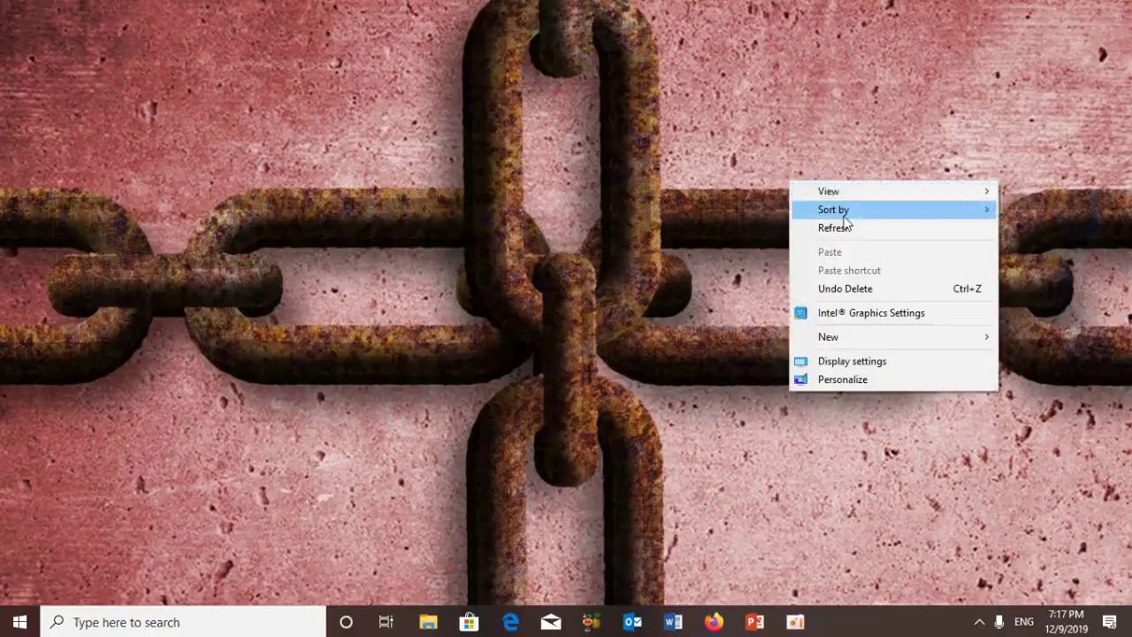
Refresh the Windows desktop from its right-click menu.
right_click(845, 74)
click(889, 120)
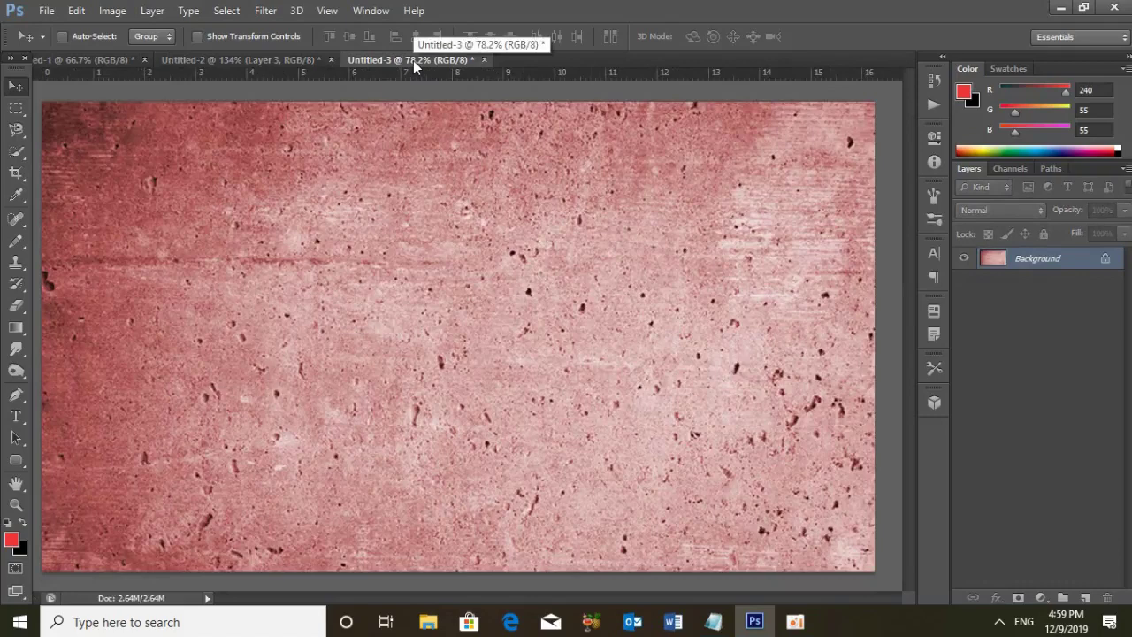
key(ctrl+n)
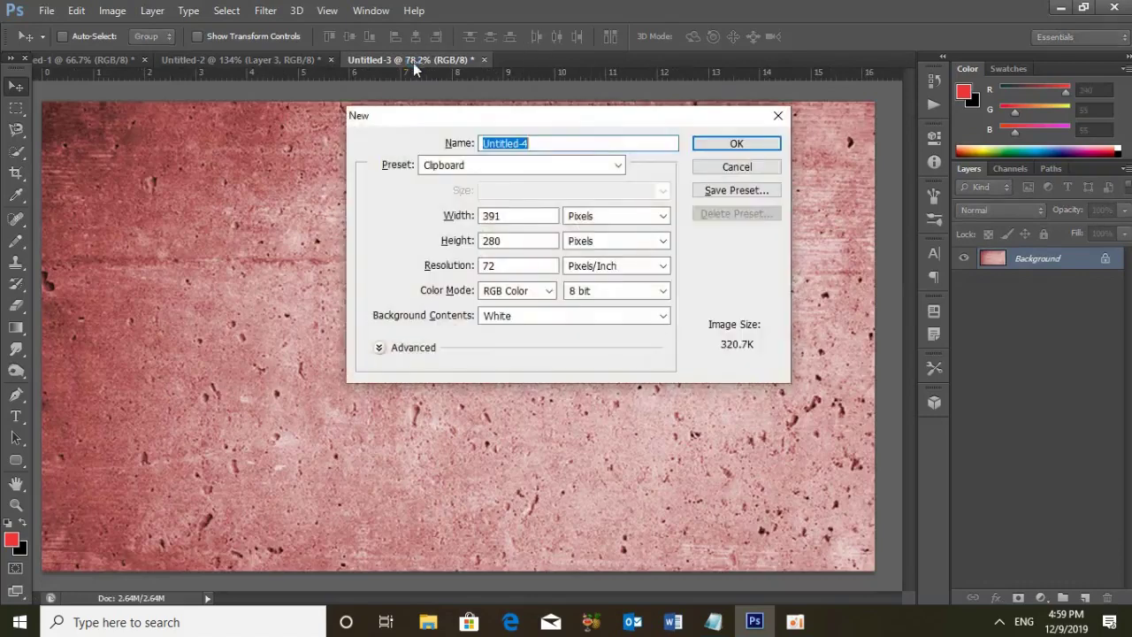
click(465, 212)
text(1280)
click(509, 242)
text(7200)
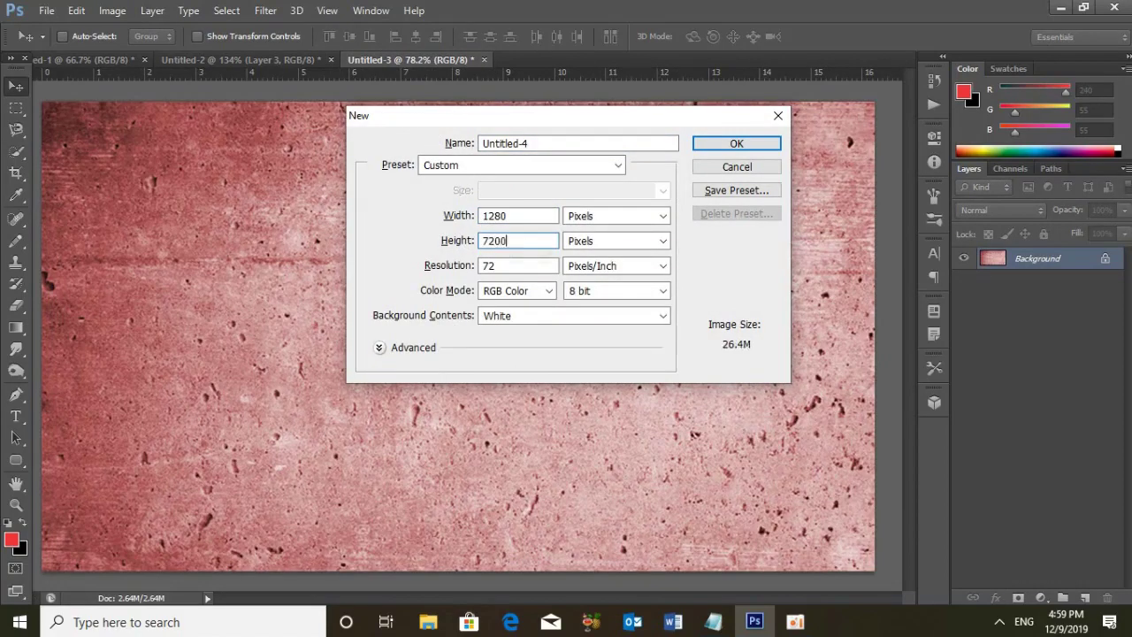
key(BackSpace)
key(Tab)
text(15)
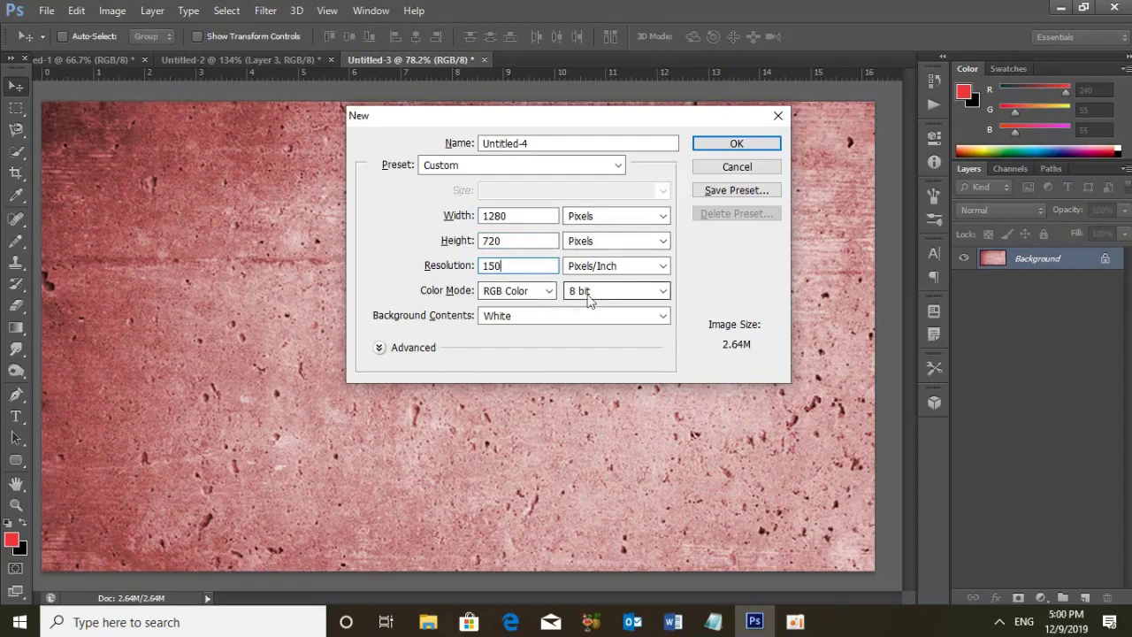
click(777, 117)
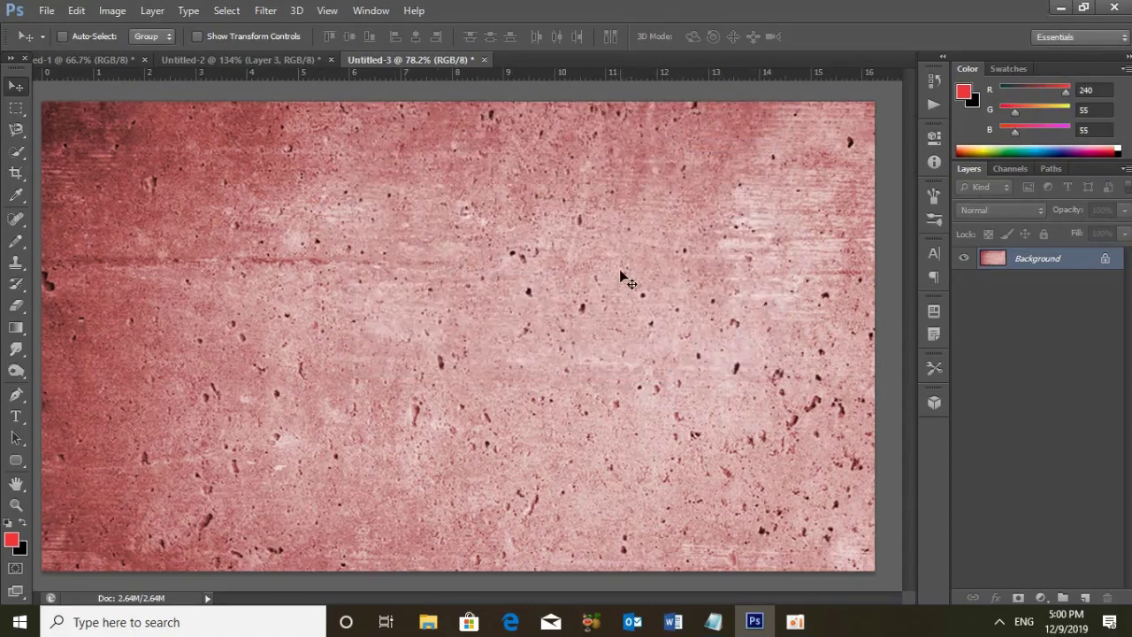
Select the Rounded Rectangle tool in Shape mode with a #808080 grey stroke.
click(15, 460)
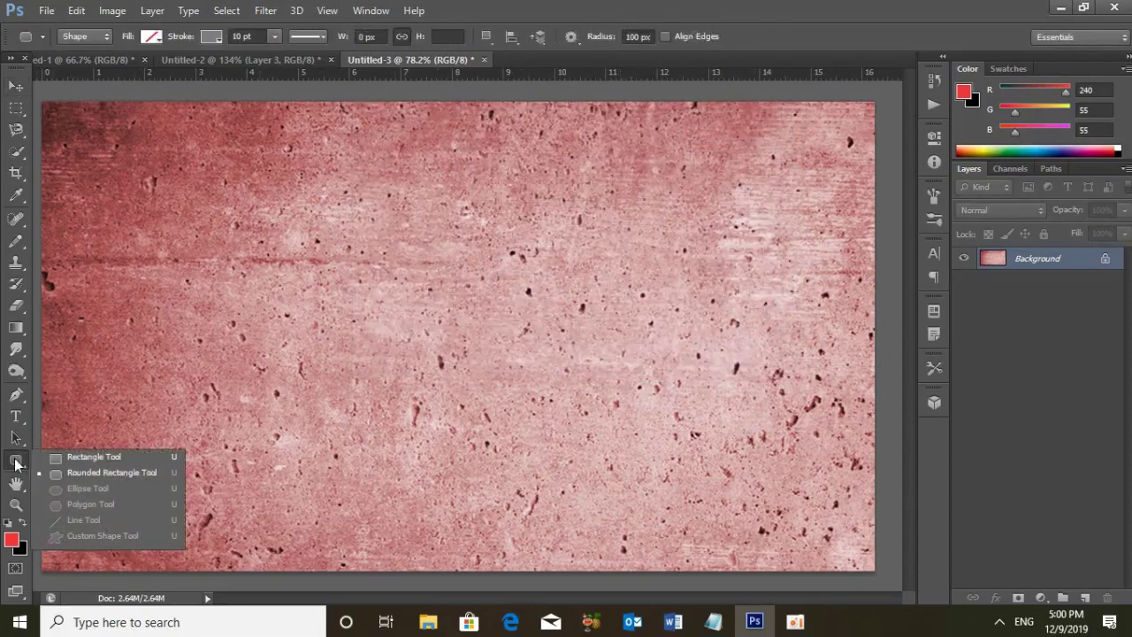
click(83, 474)
click(84, 36)
click(82, 49)
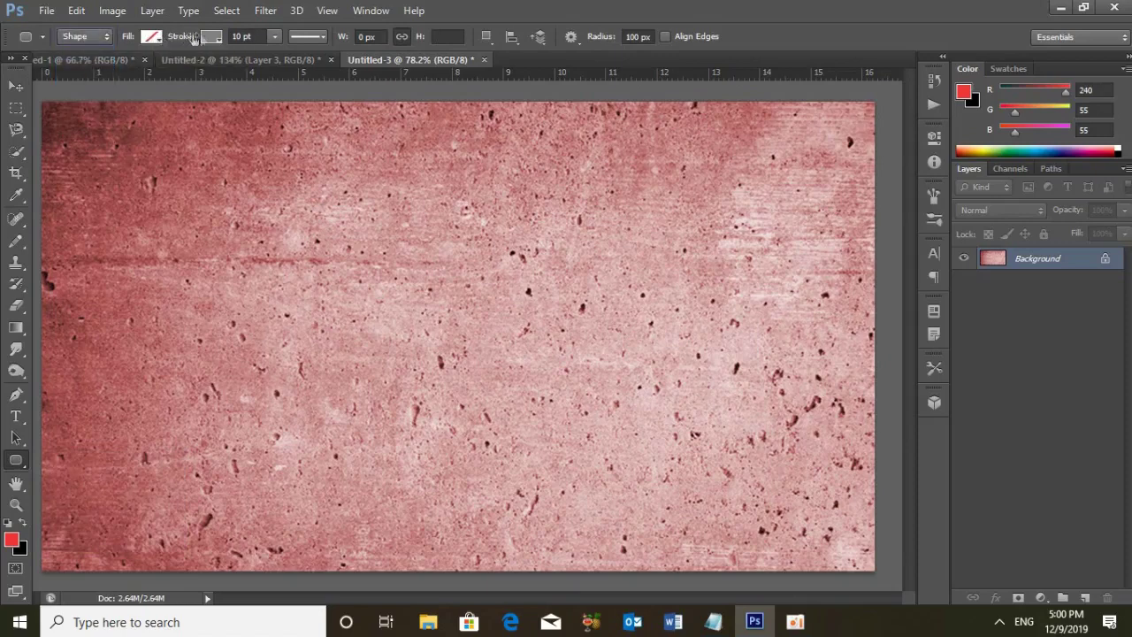
click(152, 37)
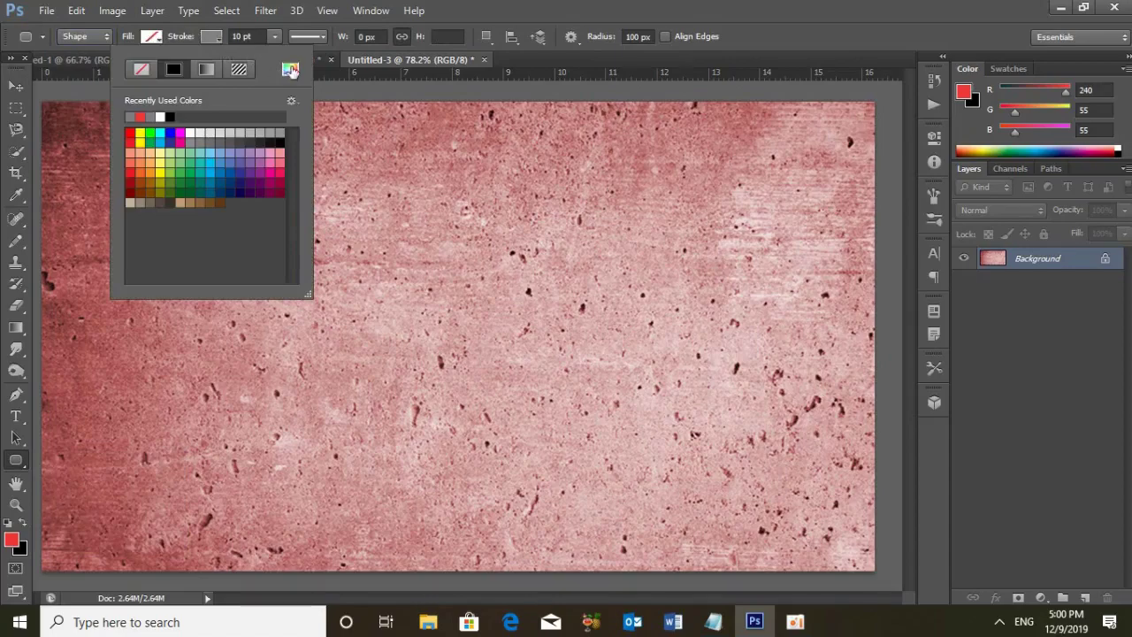
click(290, 69)
click(930, 572)
double_click(930, 572)
text(808080)
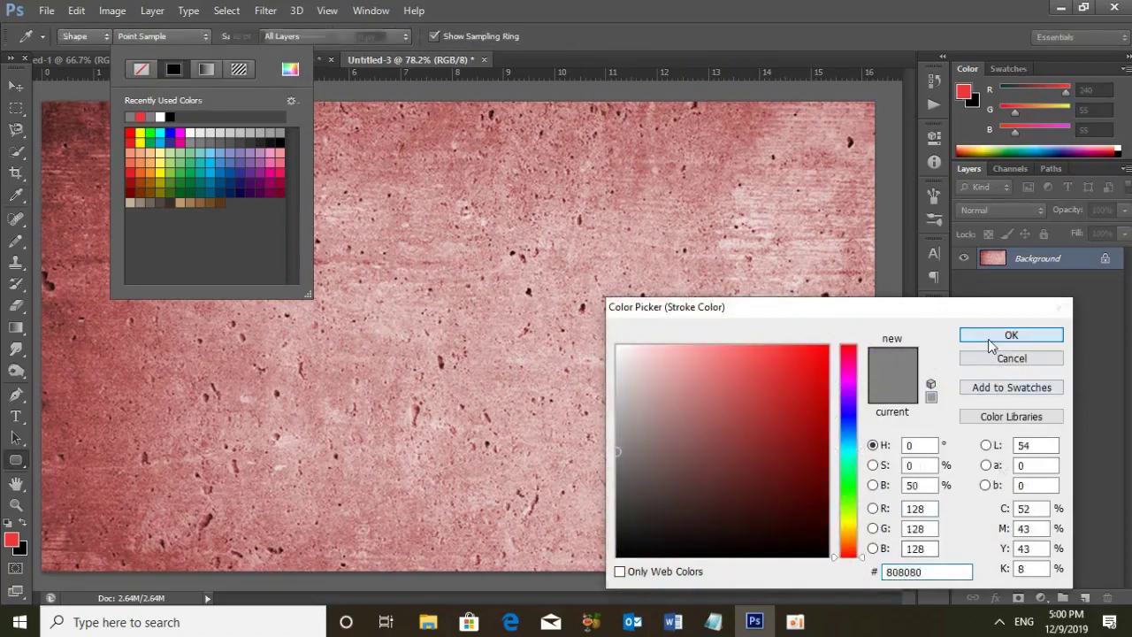
click(1010, 335)
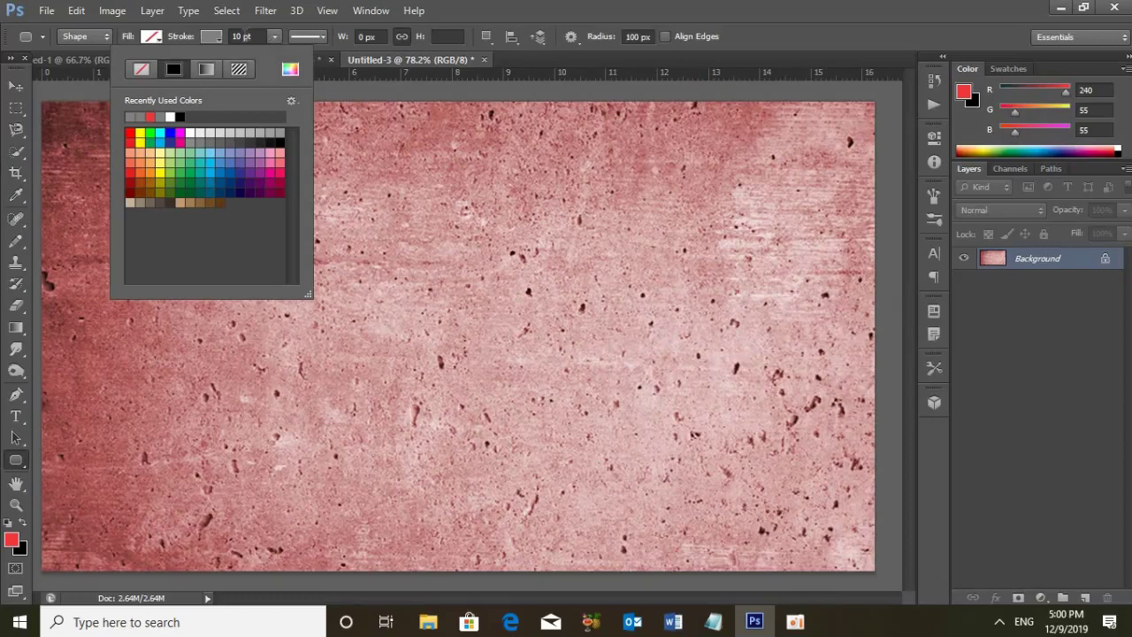
Set a 20 pt stroke width, review geometry options, and open Create Rounded Rectangle.
click(240, 36)
text(20)
click(570, 36)
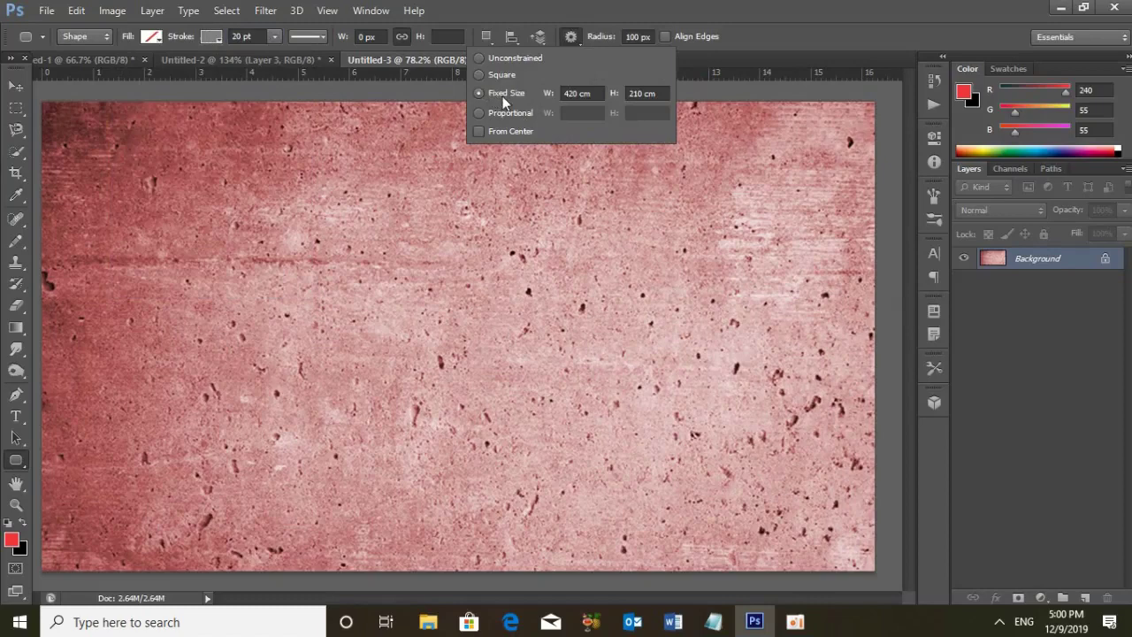
double_click(578, 93)
double_click(647, 93)
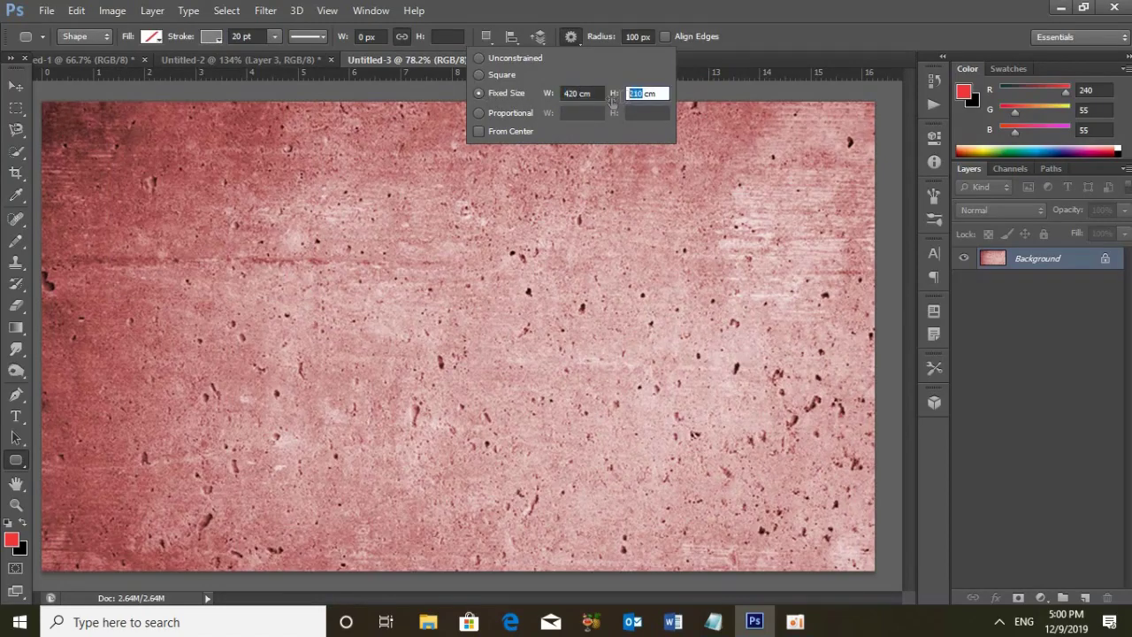
key(Return)
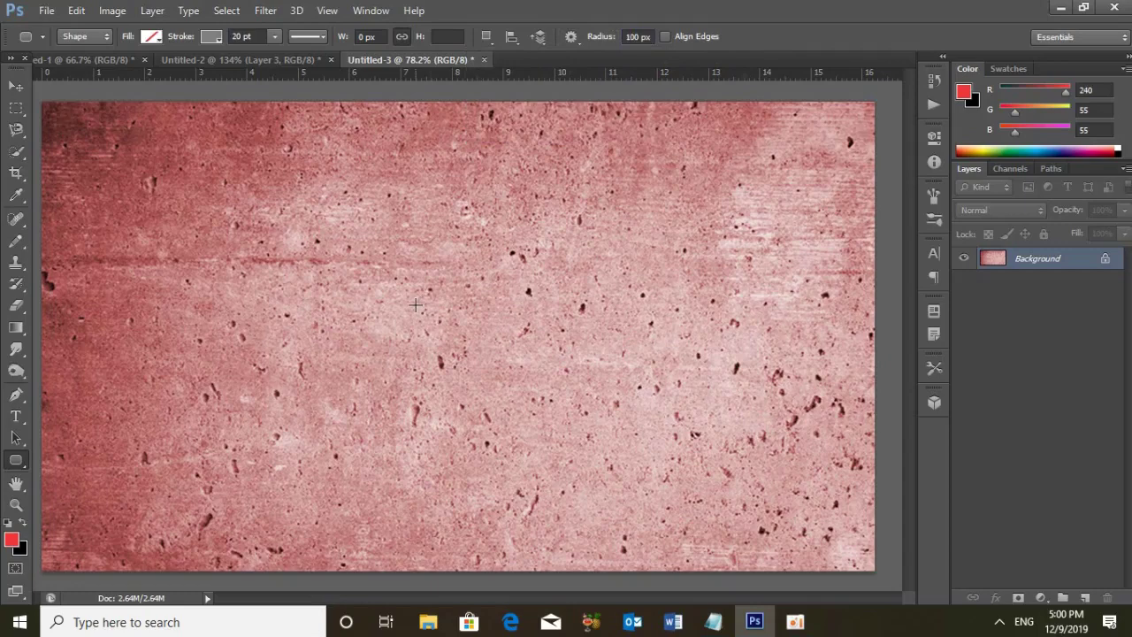
click(299, 296)
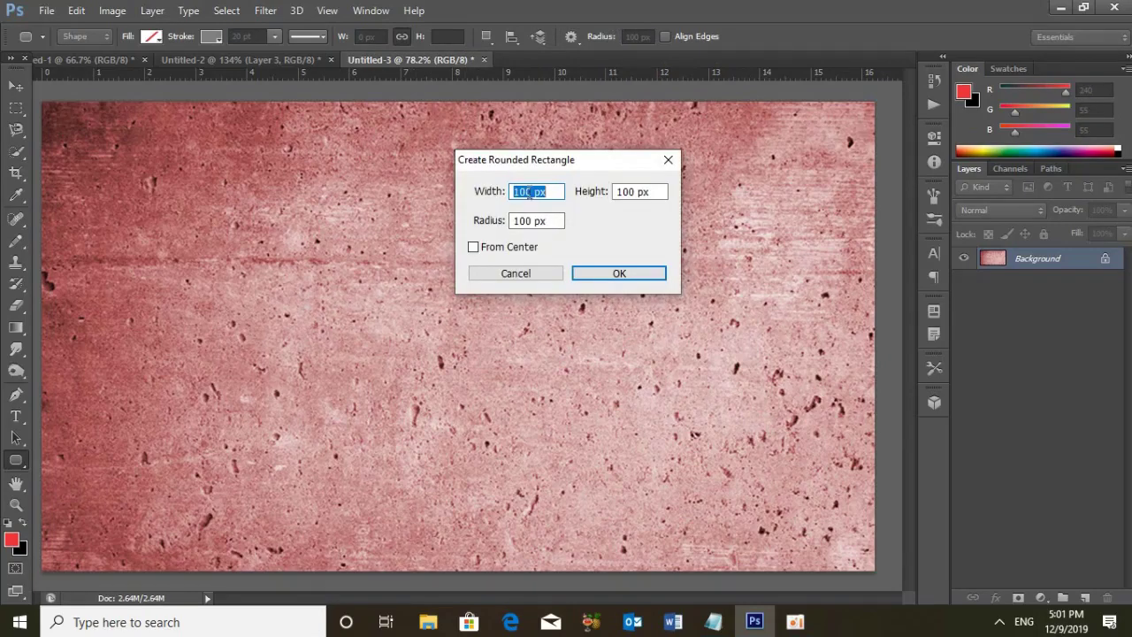
Create a 420×210 px grey rounded ring.
double_click(528, 191)
text(420)
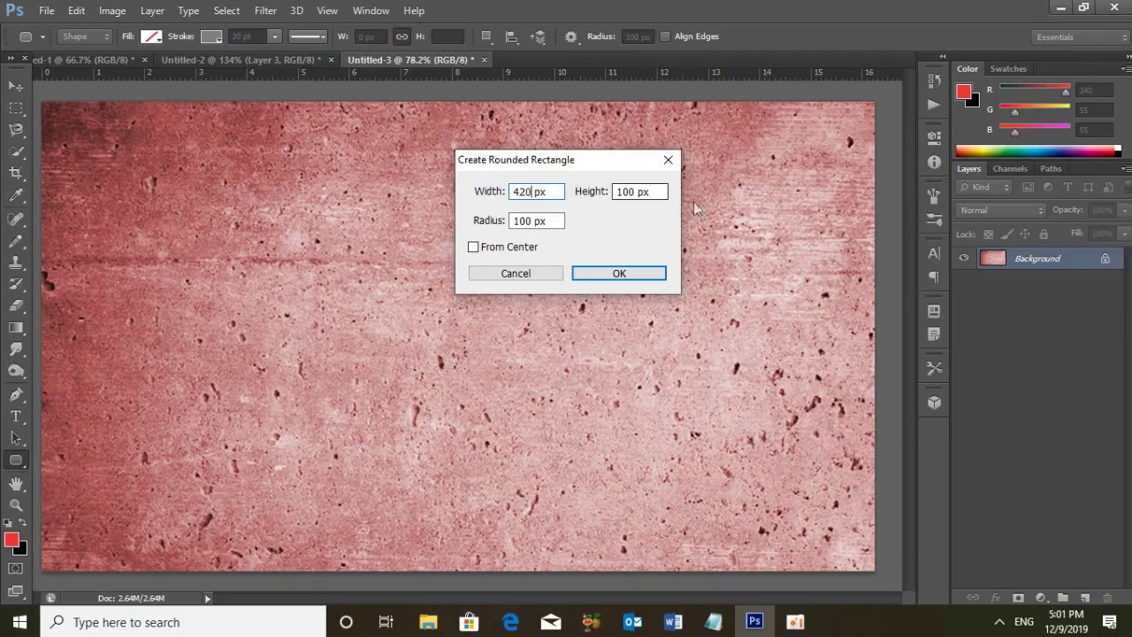
double_click(628, 191)
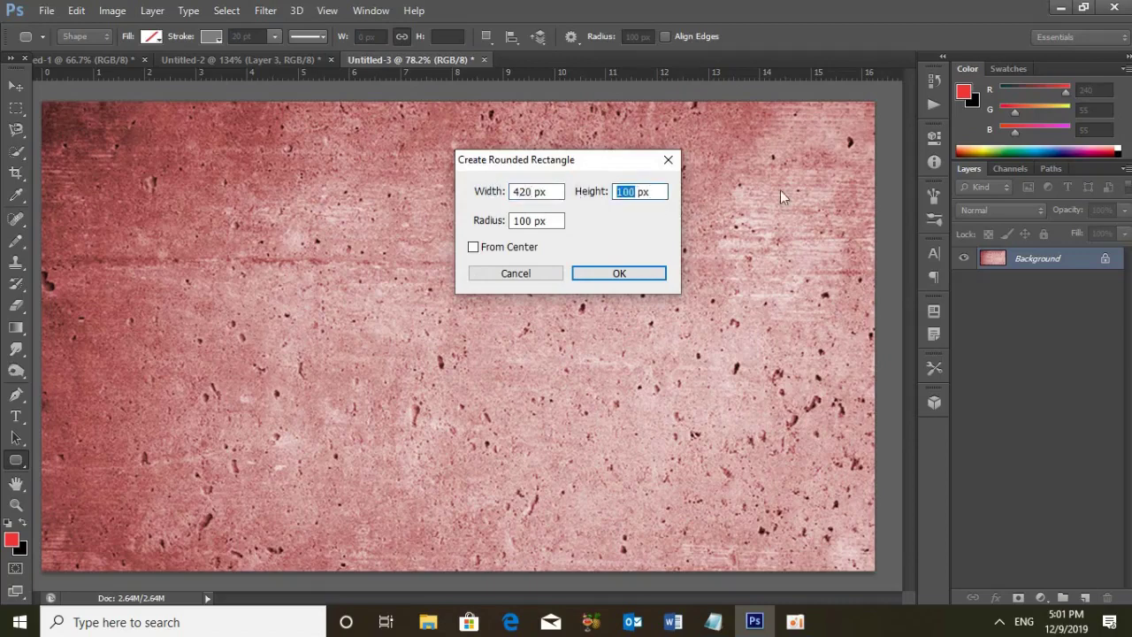
text(210)
click(622, 273)
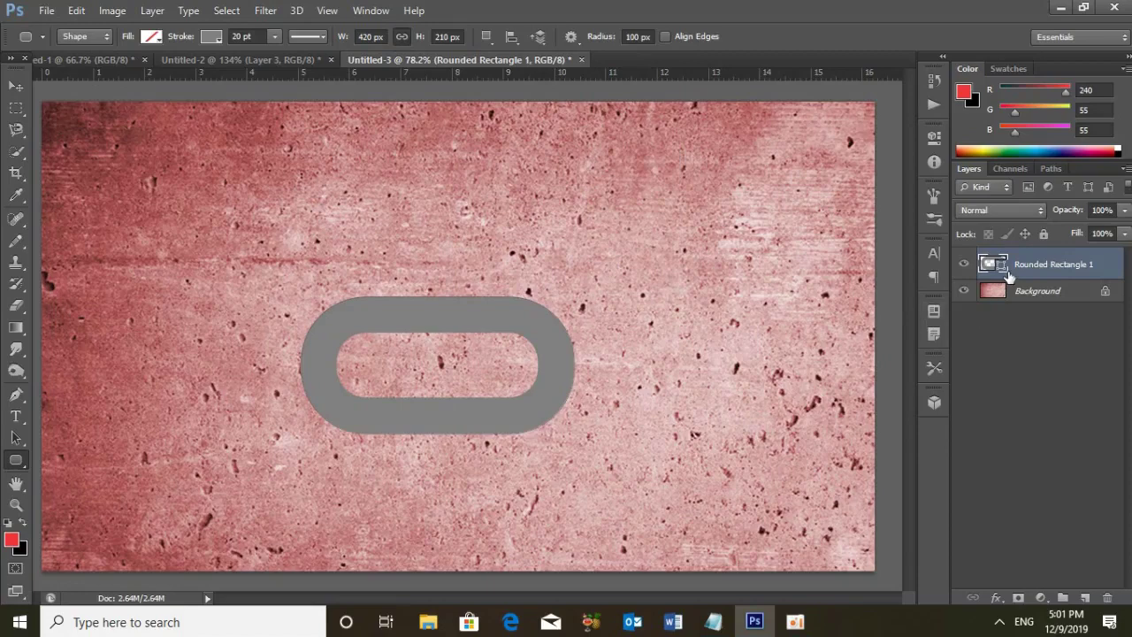
Duplicate the ring and arrange both rings side by side across the canvas middle.
key(ctrl+j)
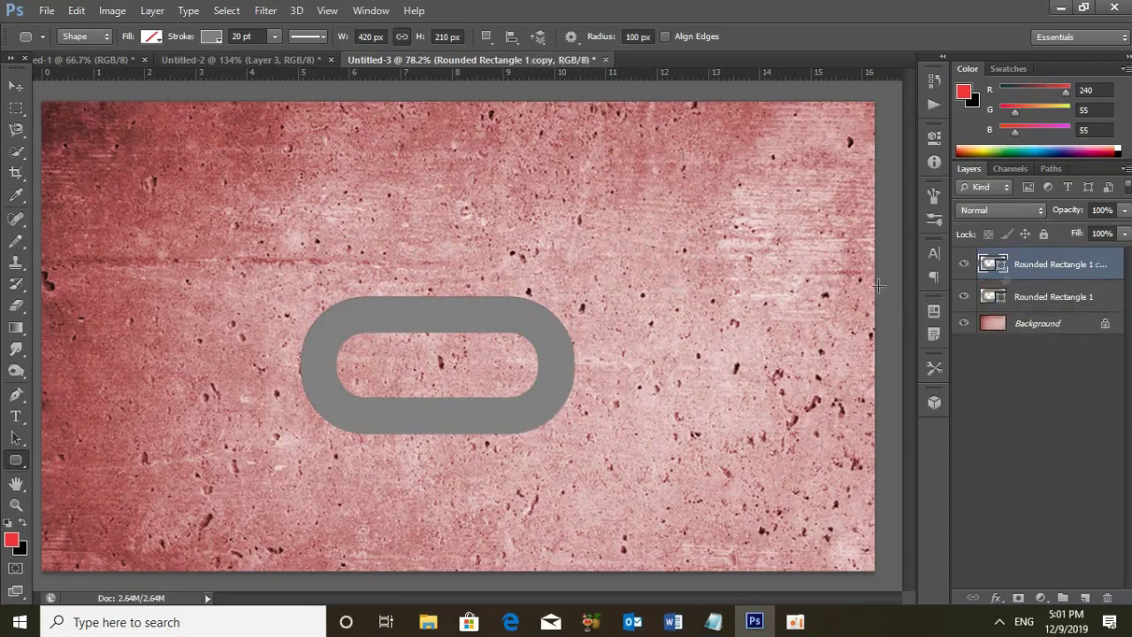
click(13, 87)
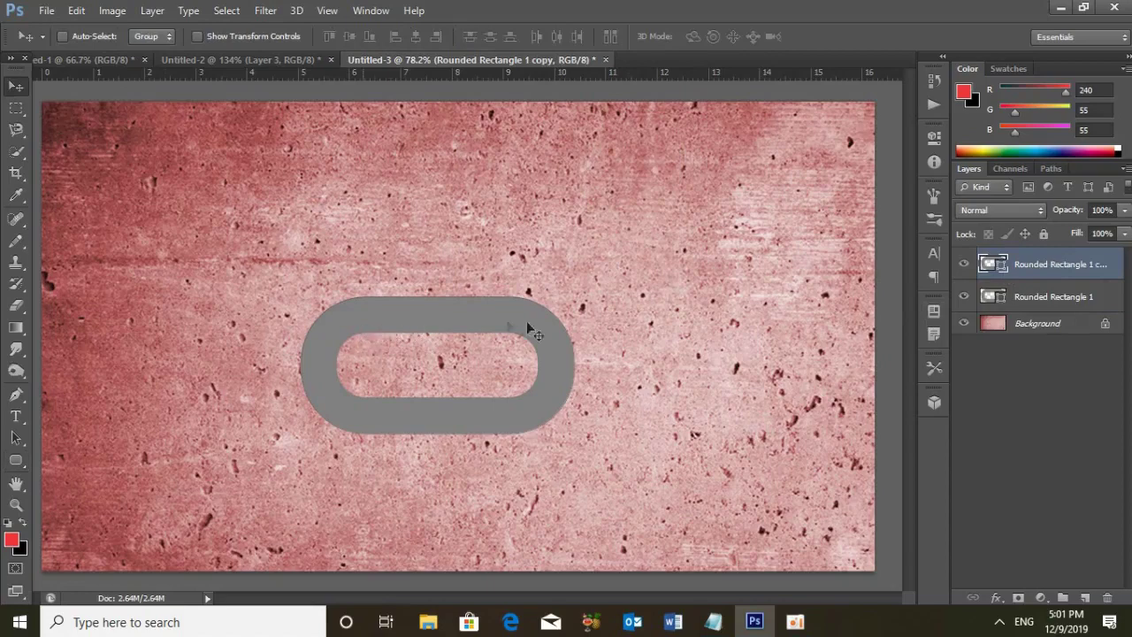
drag(383, 330, 664, 332)
click(1022, 303)
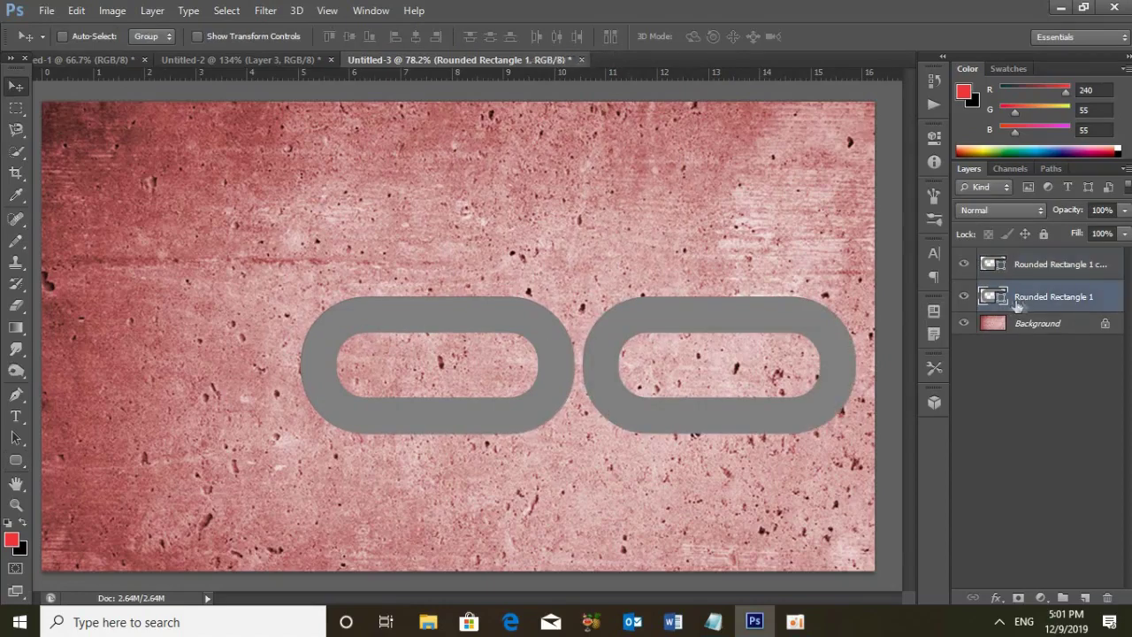
key(shift+Left)
key(shift+Left)
key(shift+Left)
key(shift+Left)
key(shift+Left)
click(1021, 265)
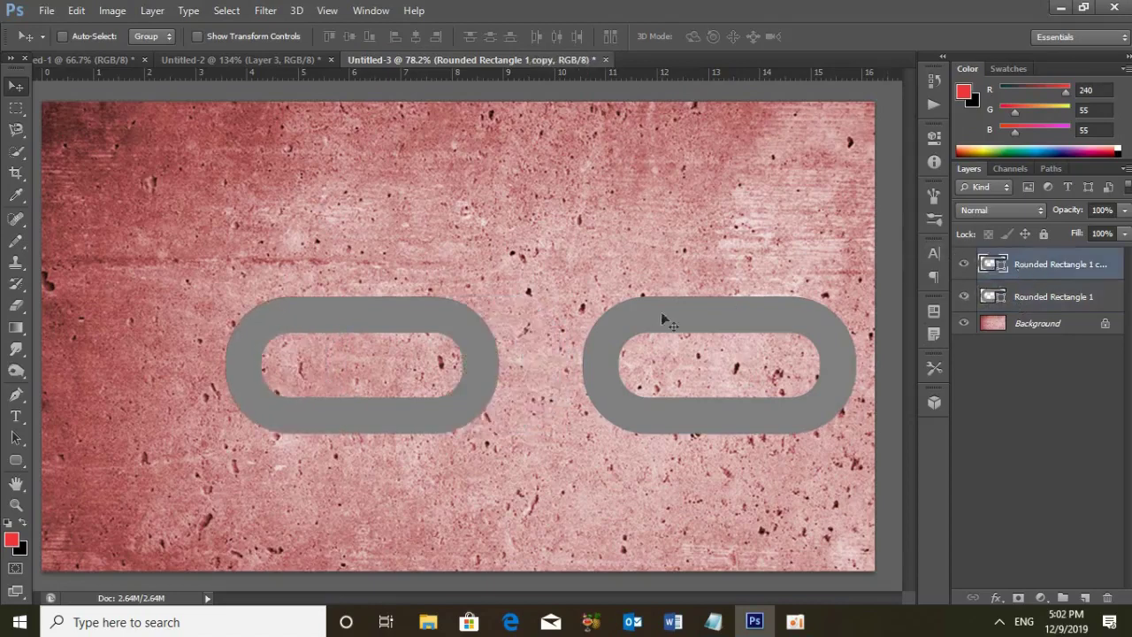
key(shift+Left)
key(shift+Left)
key(shift+Left)
key(shift+Left)
key(shift+Left)
key(shift+Left)
key(shift+Left)
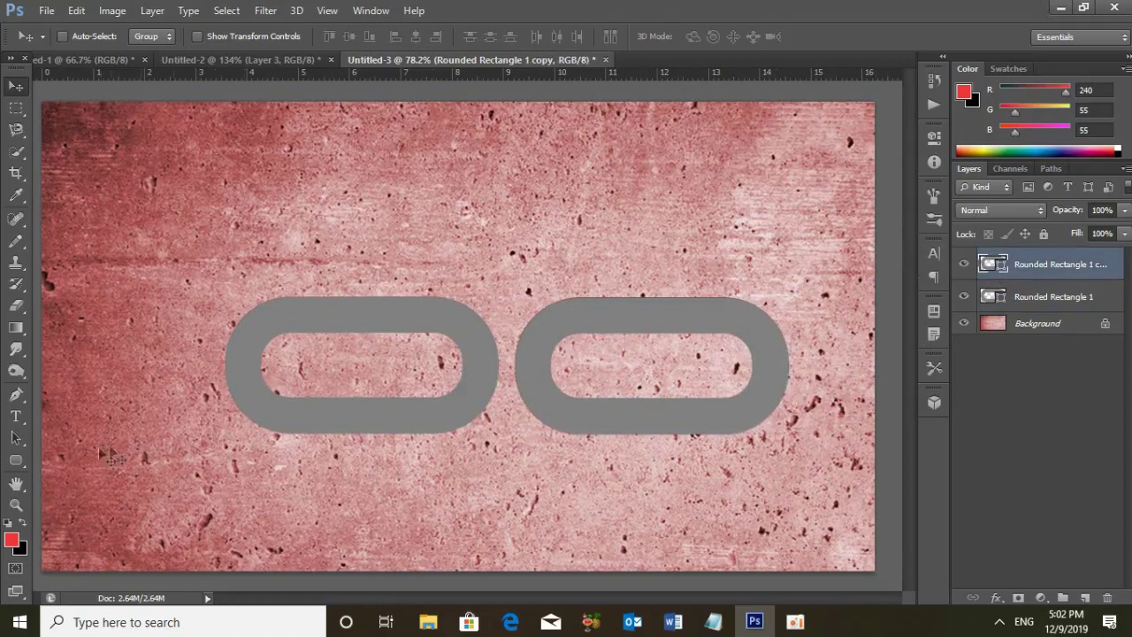
click(16, 461)
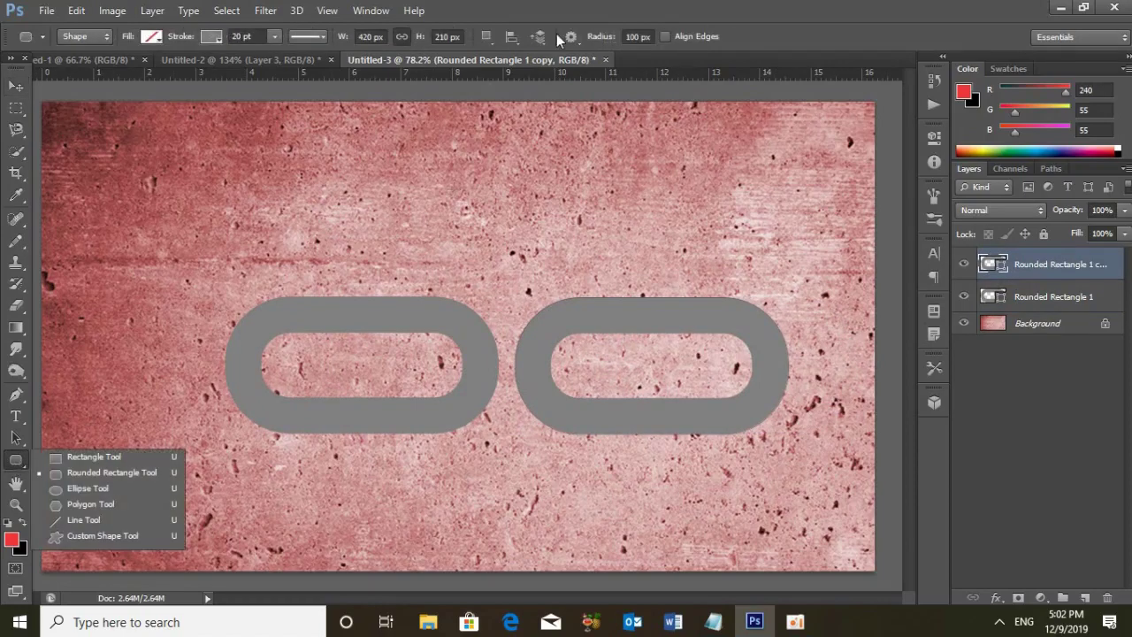
Add a 265×60 px connector bar and nudge it left between the two rings.
click(469, 338)
click(470, 337)
double_click(522, 191)
text(265)
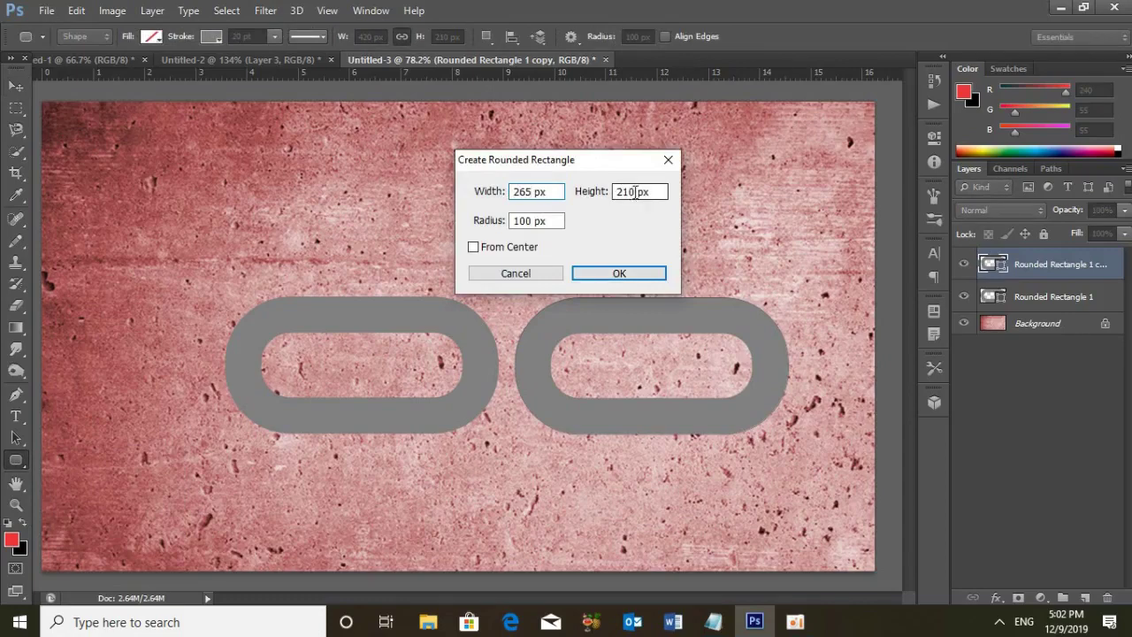
double_click(635, 191)
text(60)
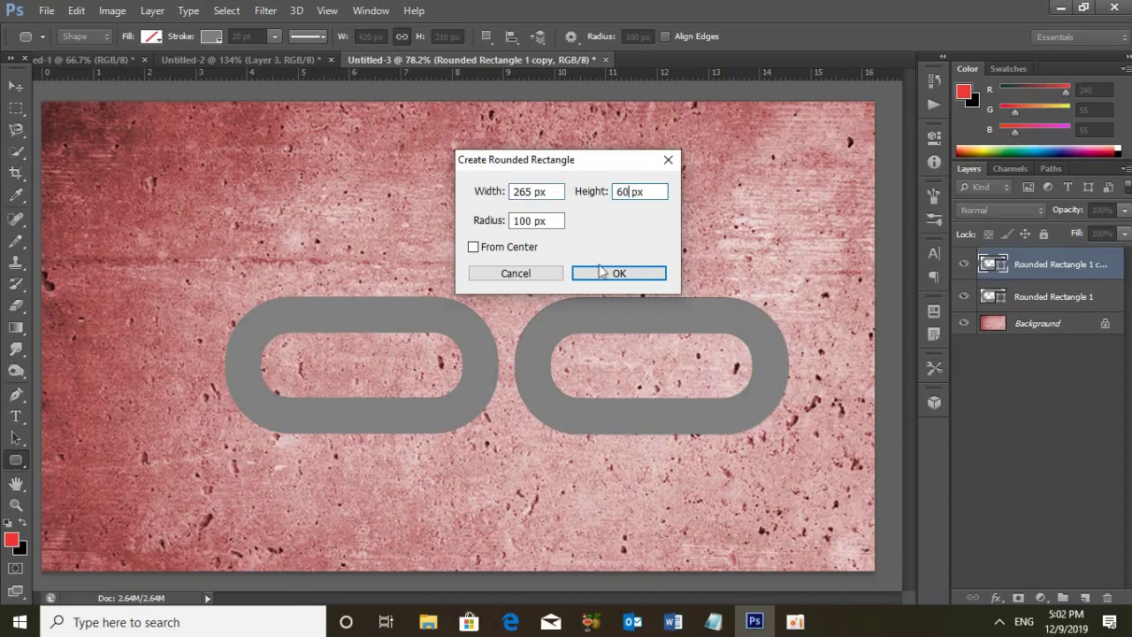
click(598, 272)
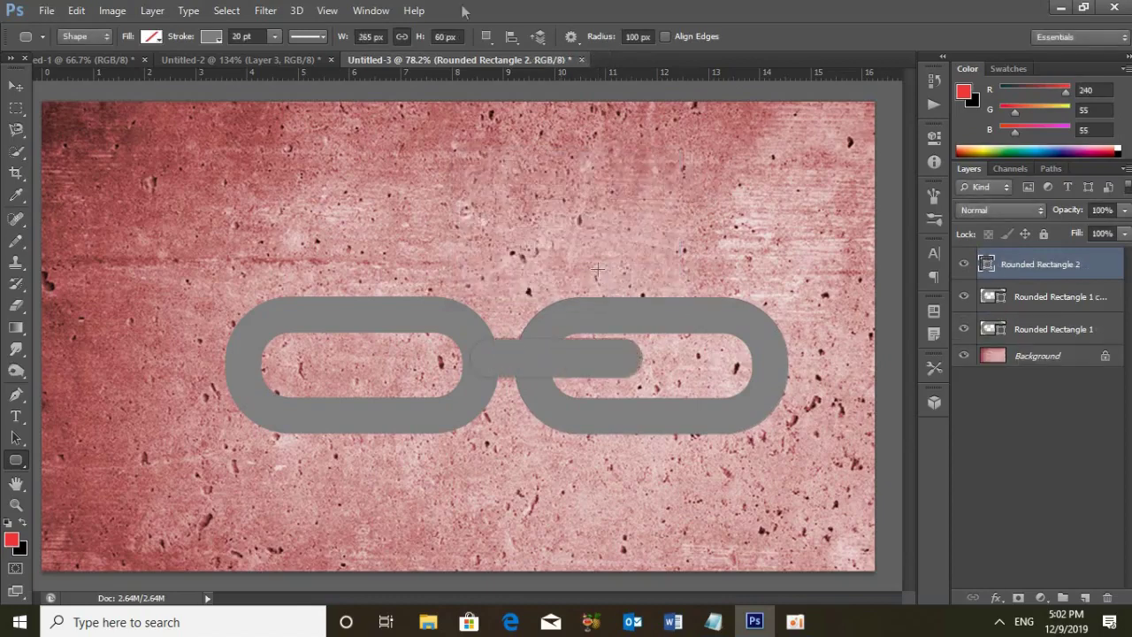
click(14, 86)
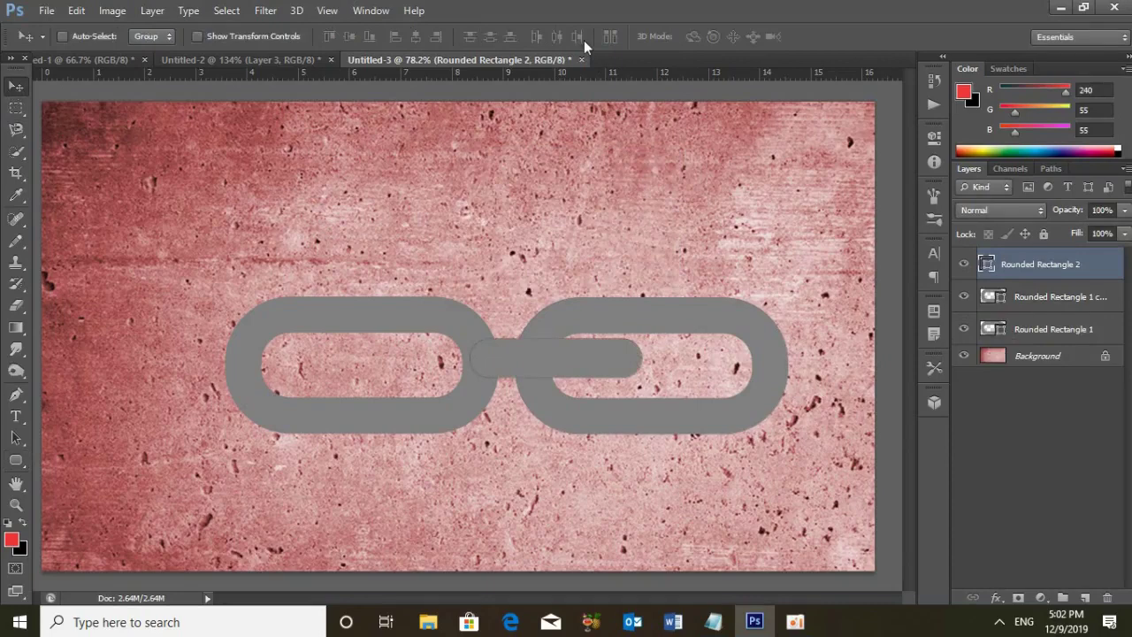
key(shift+Left)
key(shift+Left)
key(shift+Left)
key(shift+Left)
key(shift+Left)
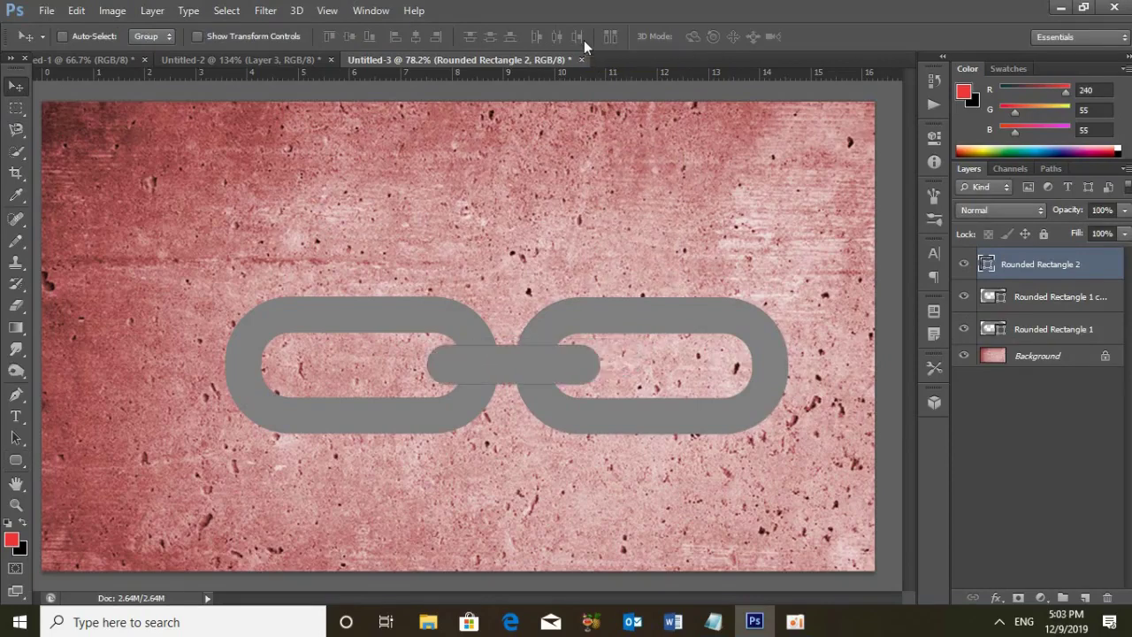
Duplicate the connector bar twice, moving one copy into the right link.
key(ctrl+j)
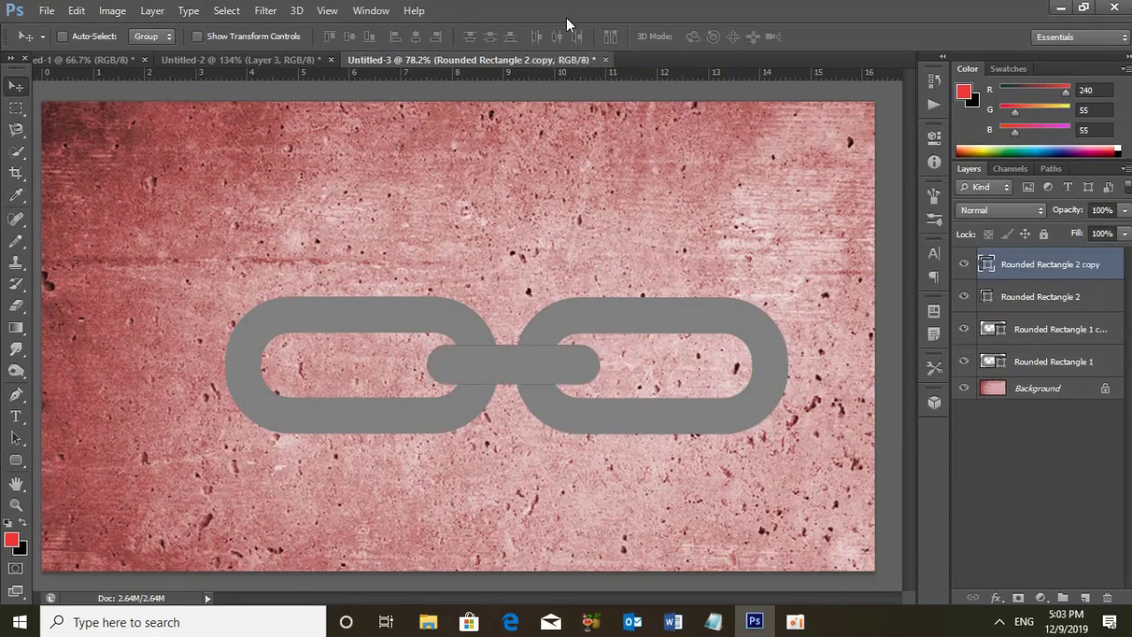
key(shift+Left)
key(shift+Left)
key(shift+Left)
key(shift+Left)
key(shift+Left)
key(shift+Left)
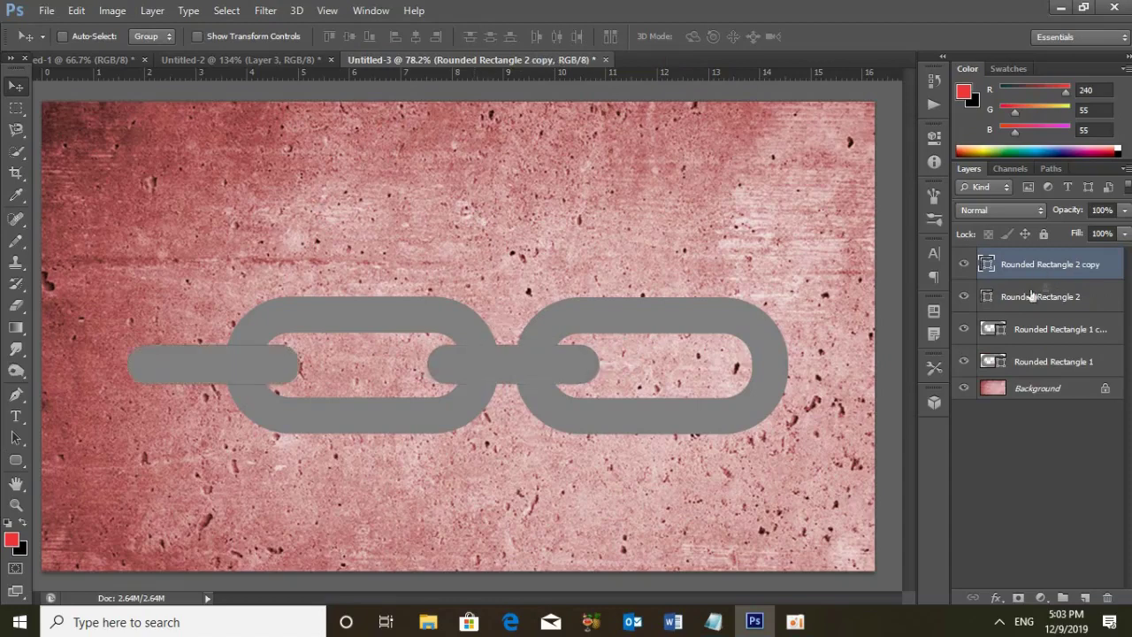
click(1026, 298)
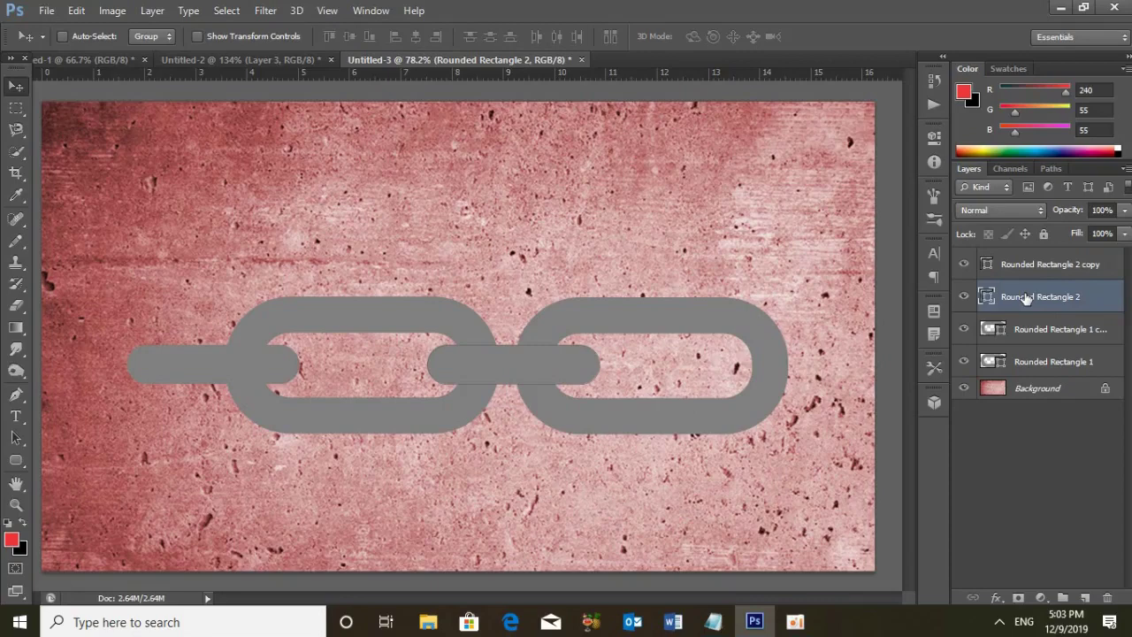
key(ctrl+j)
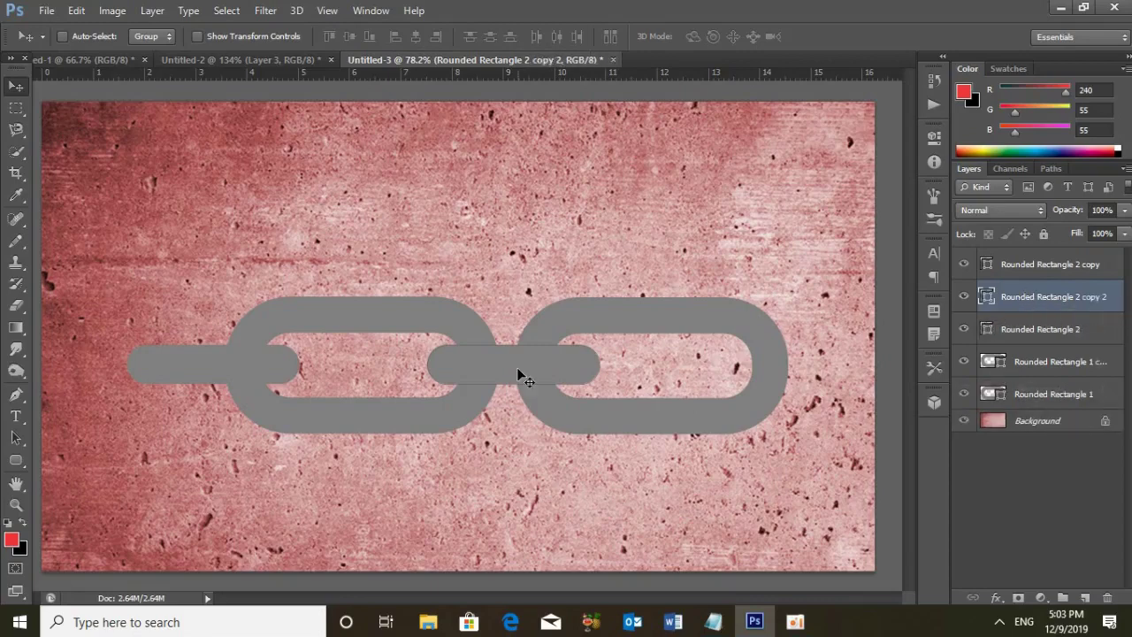
key(Right)
key(Right)
key(Right)
key(Right)
key(Right)
key(Right)
key(Right)
key(Right)
key(Right)
key(Right)
key(Right)
key(Right)
drag(518, 376, 789, 376)
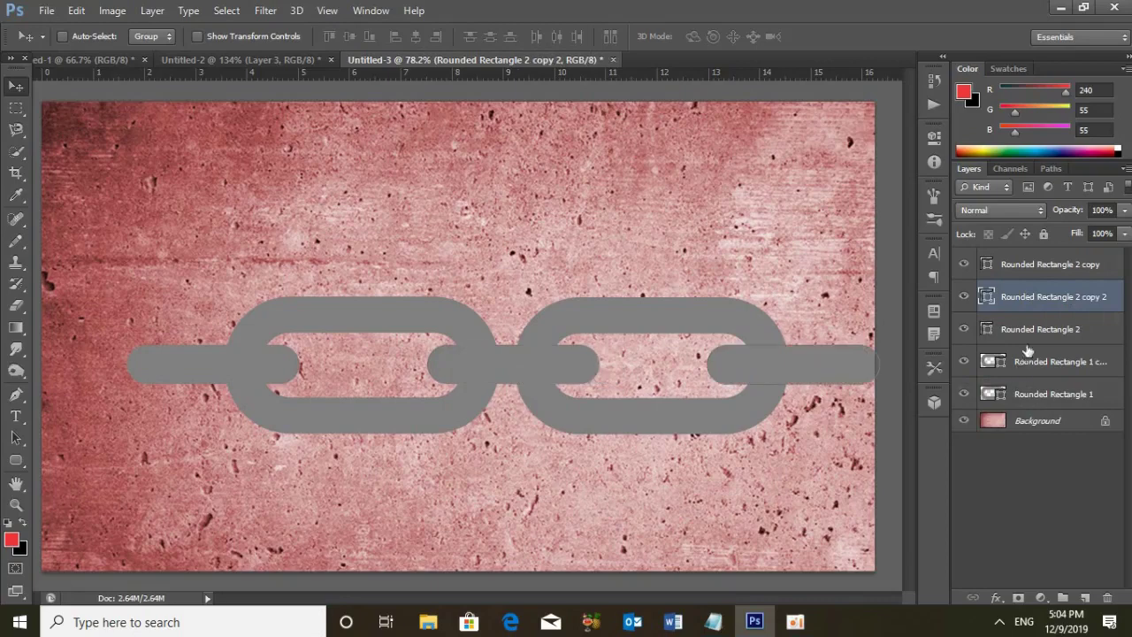
Duplicate the Rounded Rectangle 1 link twice, placing copies at the left and right canvas edges.
click(1025, 370)
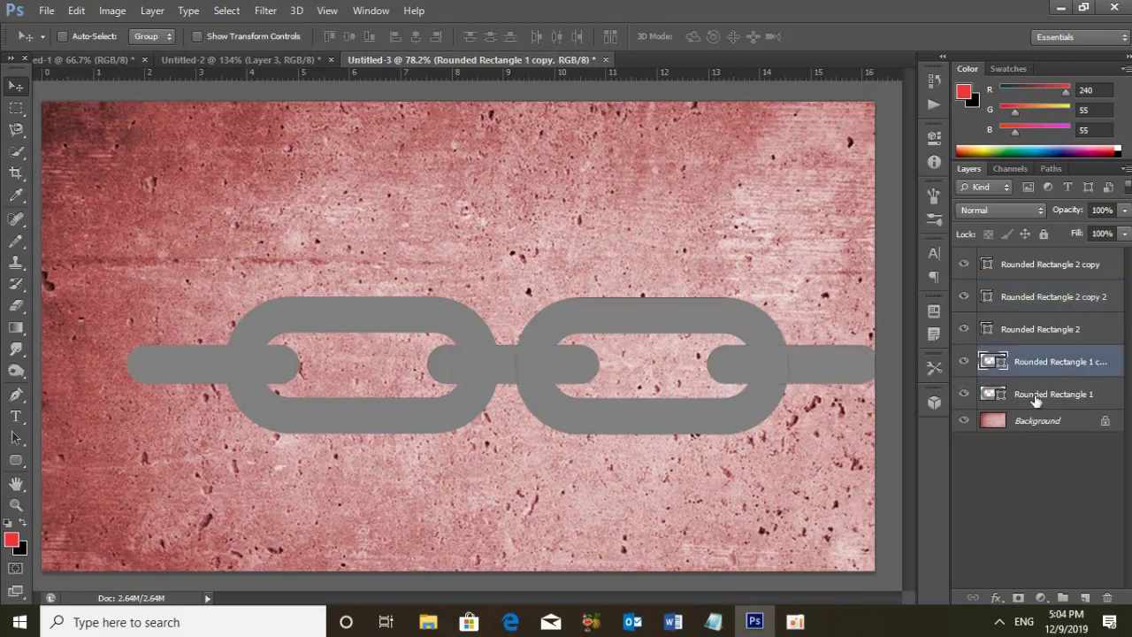
click(1025, 395)
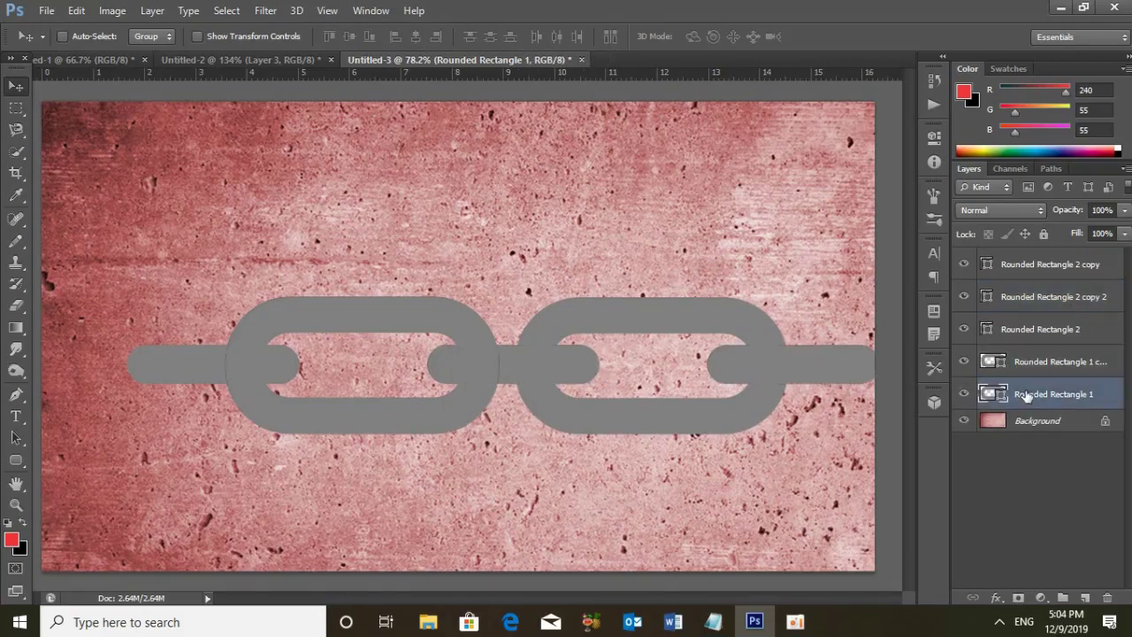
key(ctrl+j)
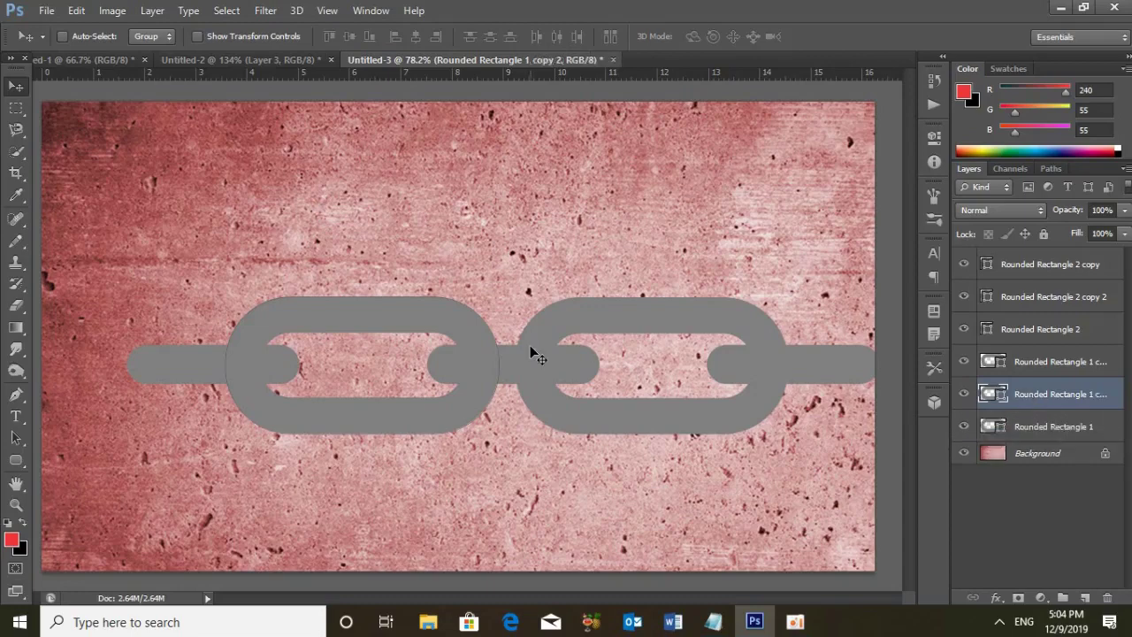
drag(425, 331, 130, 331)
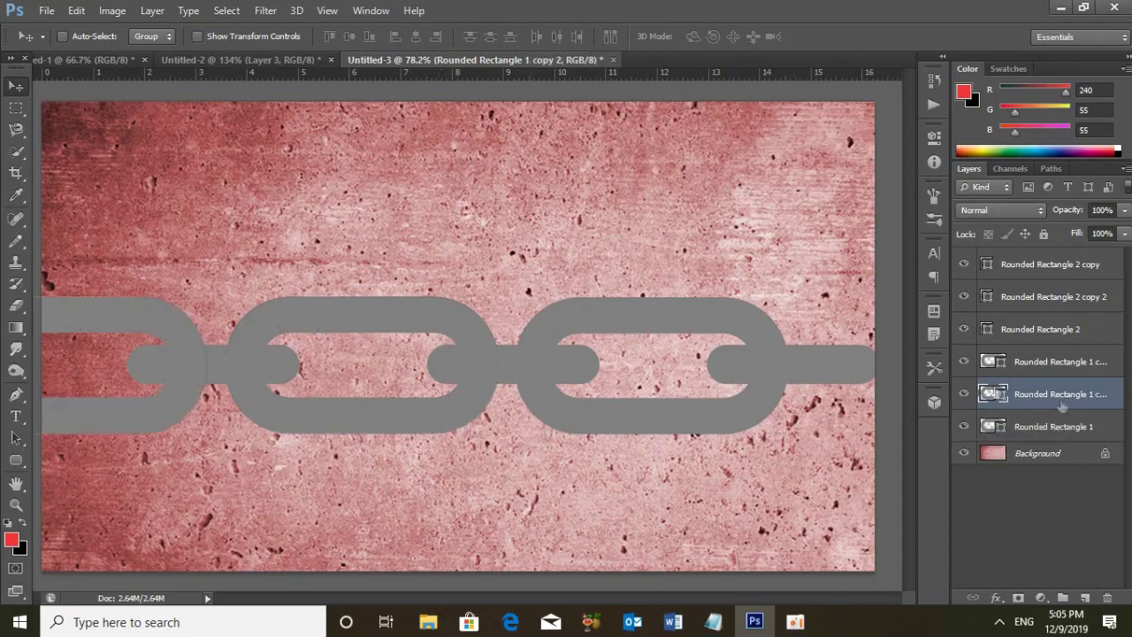
click(1041, 427)
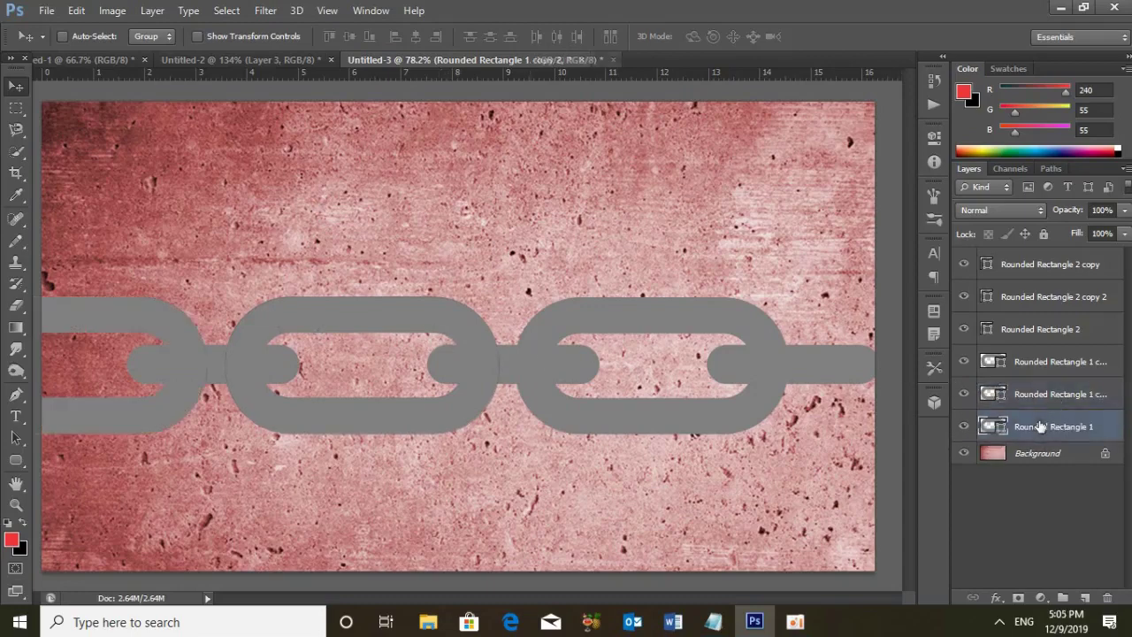
click(1035, 363)
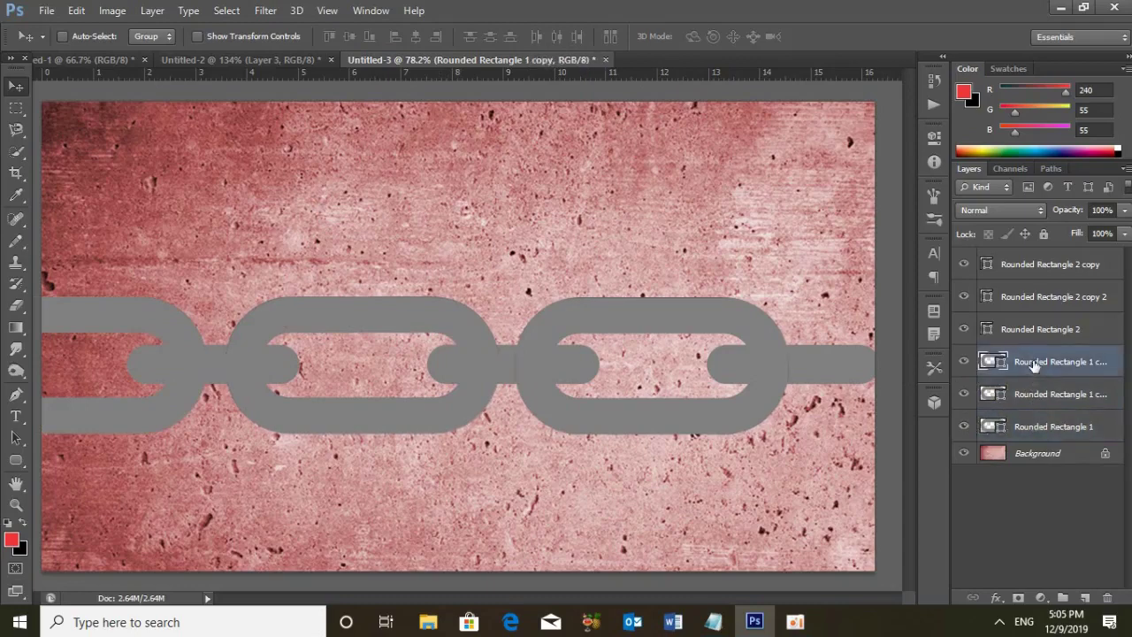
key(ctrl+j)
key(shift+Right)
key(shift+Right)
key(shift+Right)
key(shift+Right)
key(shift+Right)
key(shift+Right)
key(shift+Right)
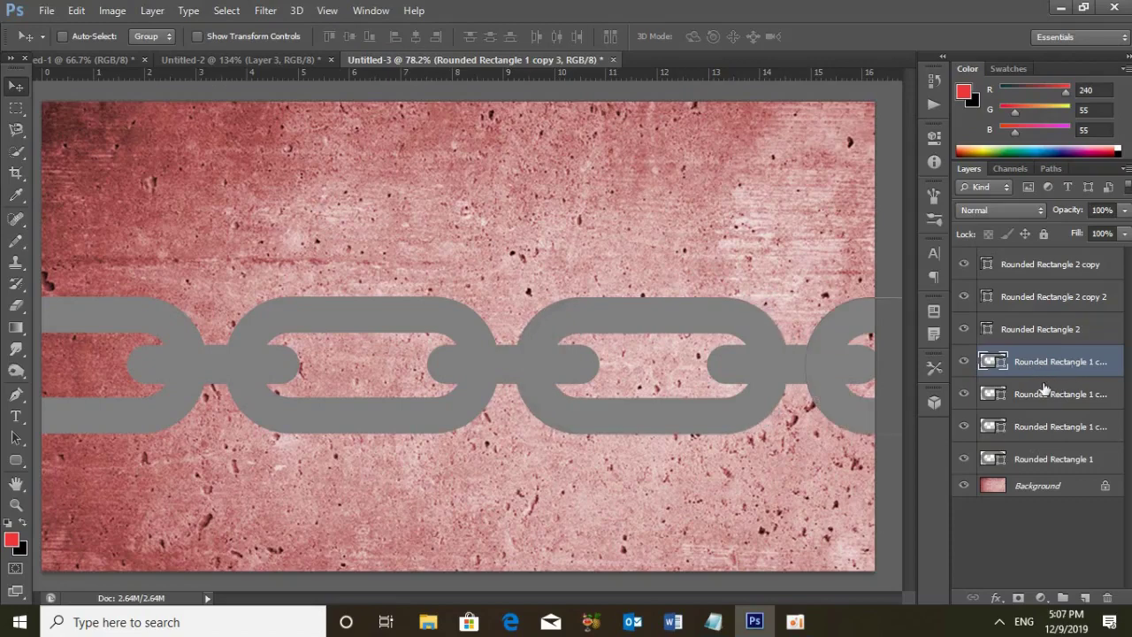
Group the four link layers as Group 1 and three connector bars as Group 2.
shift+click(1037, 460)
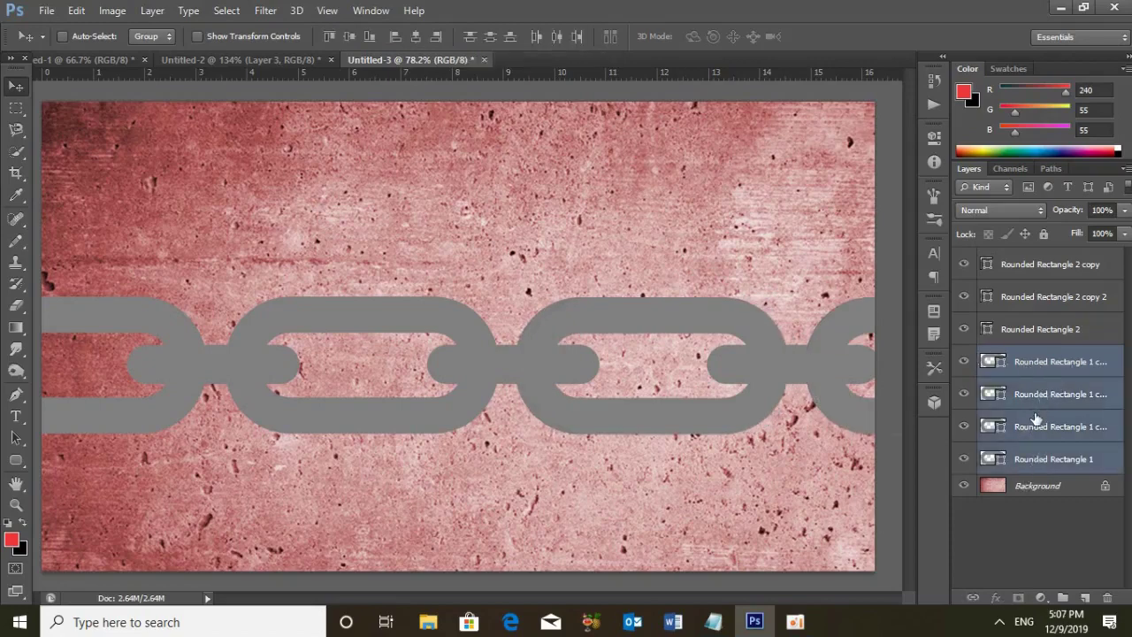
key(ctrl+g)
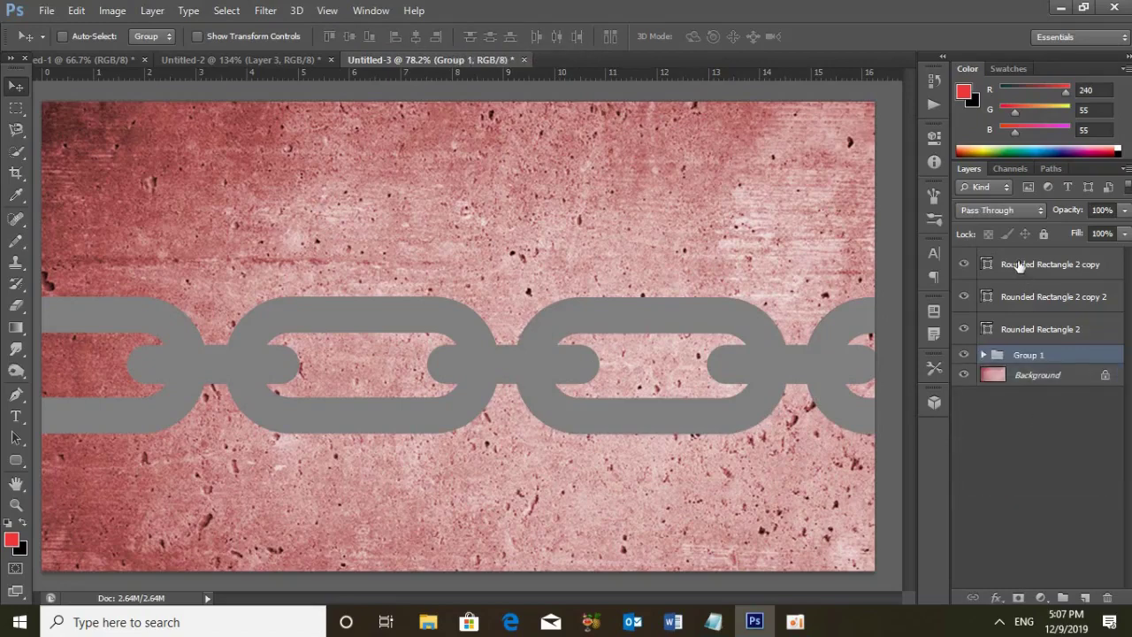
click(1019, 266)
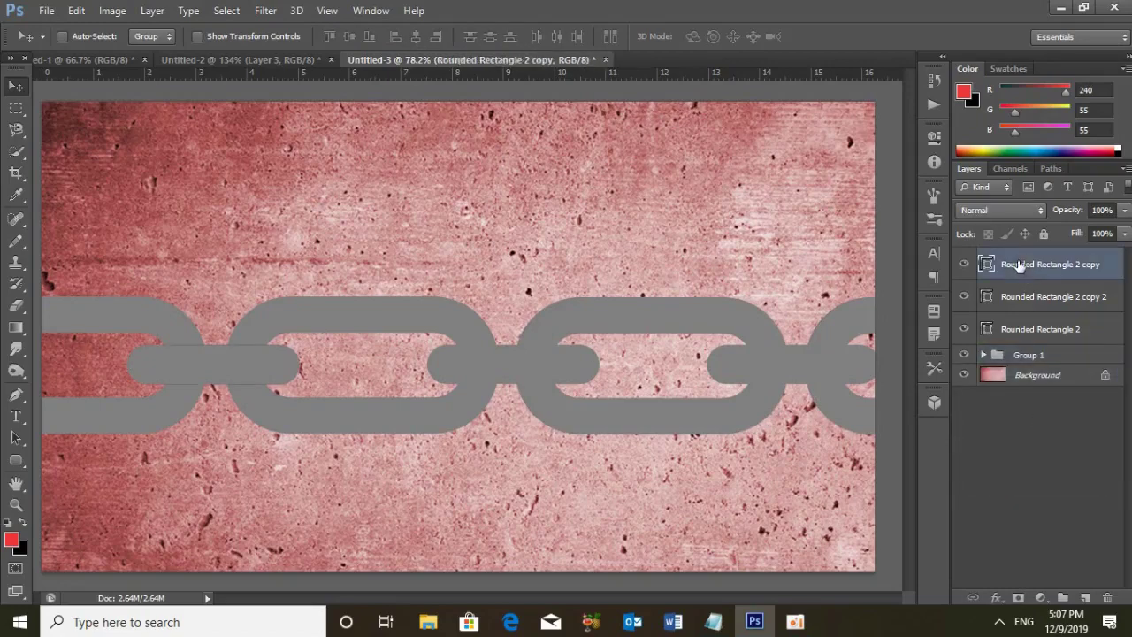
shift+click(1022, 329)
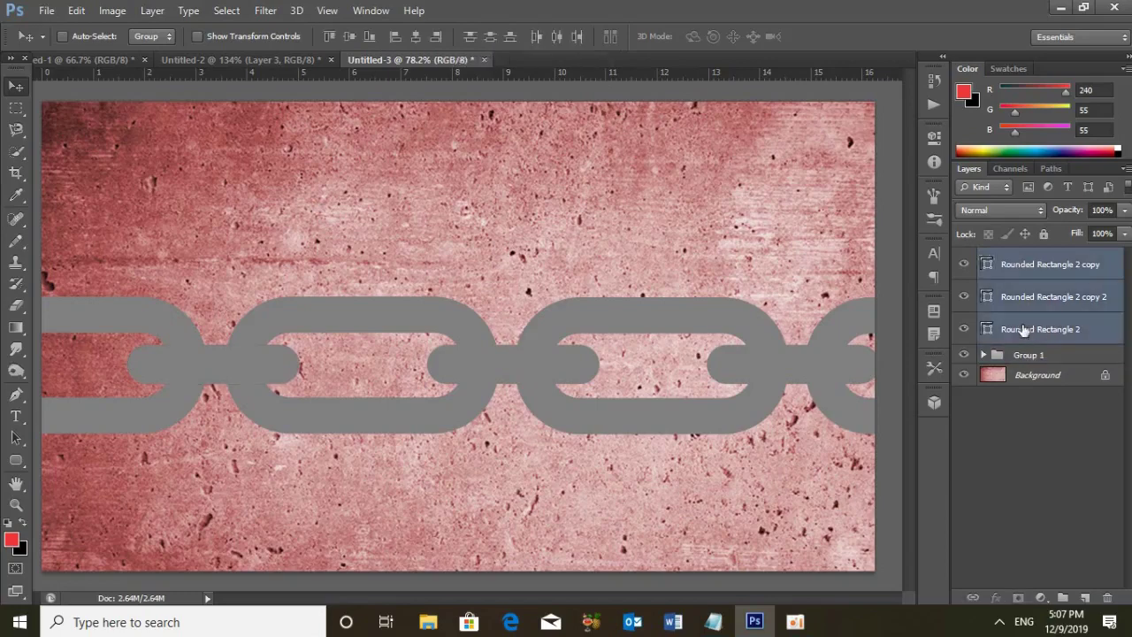
key(ctrl+g)
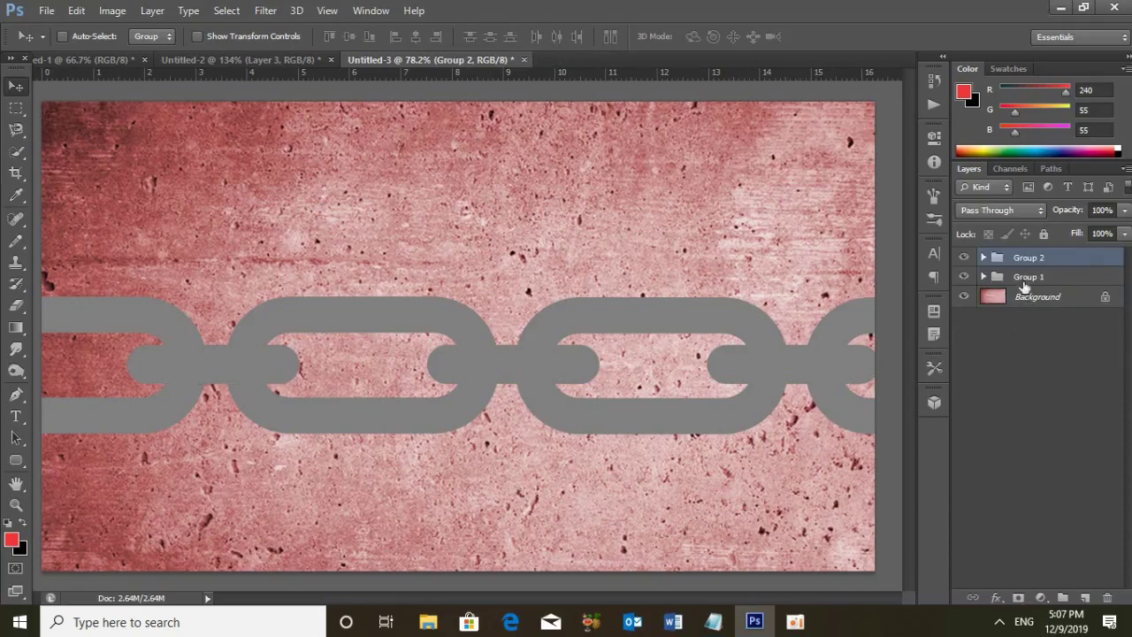
click(1023, 279)
drag(1023, 281, 1026, 279)
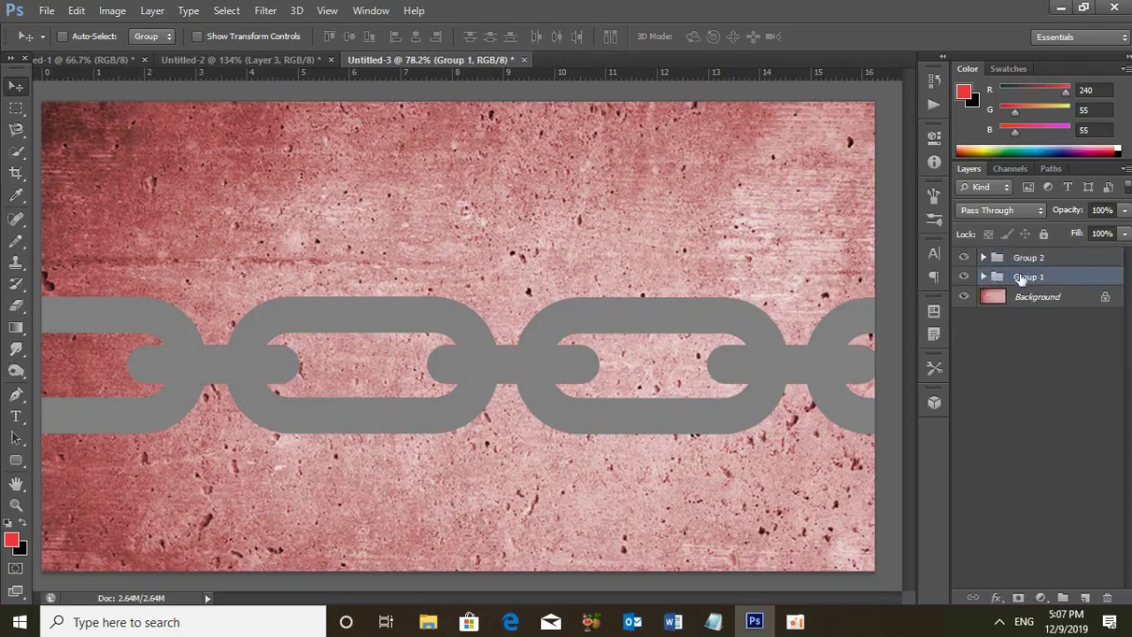
Apply a 38 px Inner Bevel to Group 1, keeping angle 120 and altitude 30.
click(996, 598)
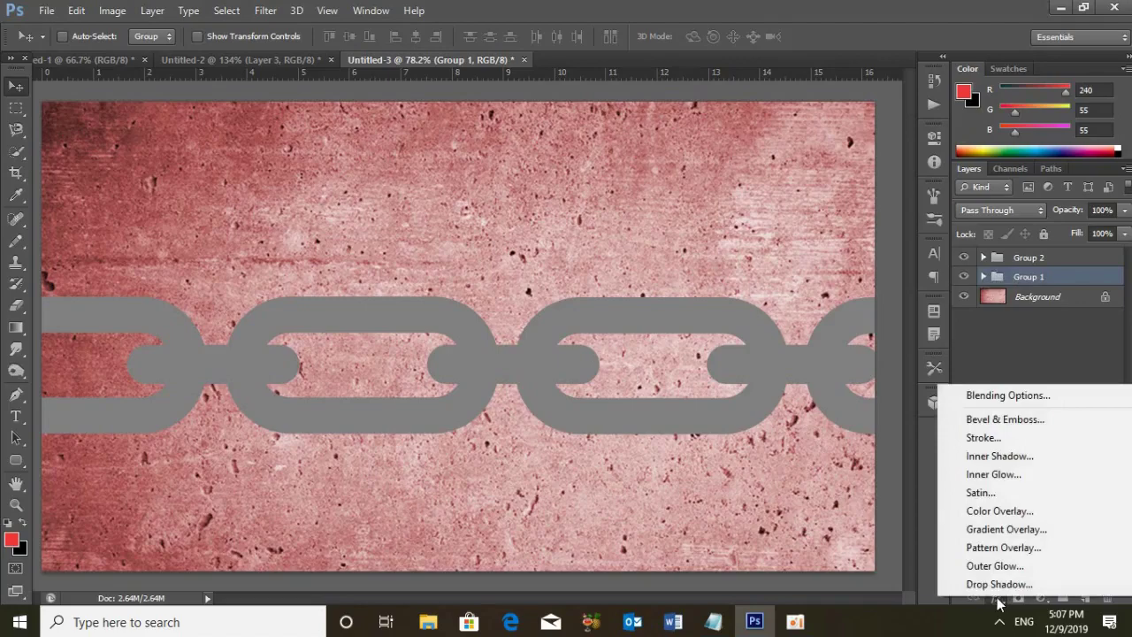
click(994, 422)
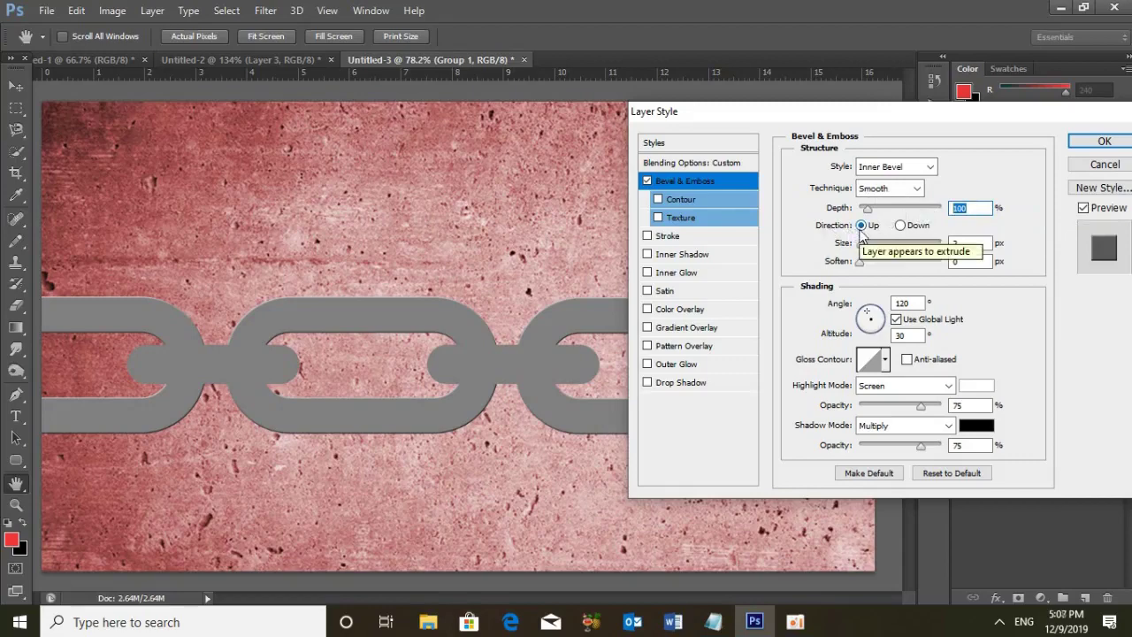
key(Tab)
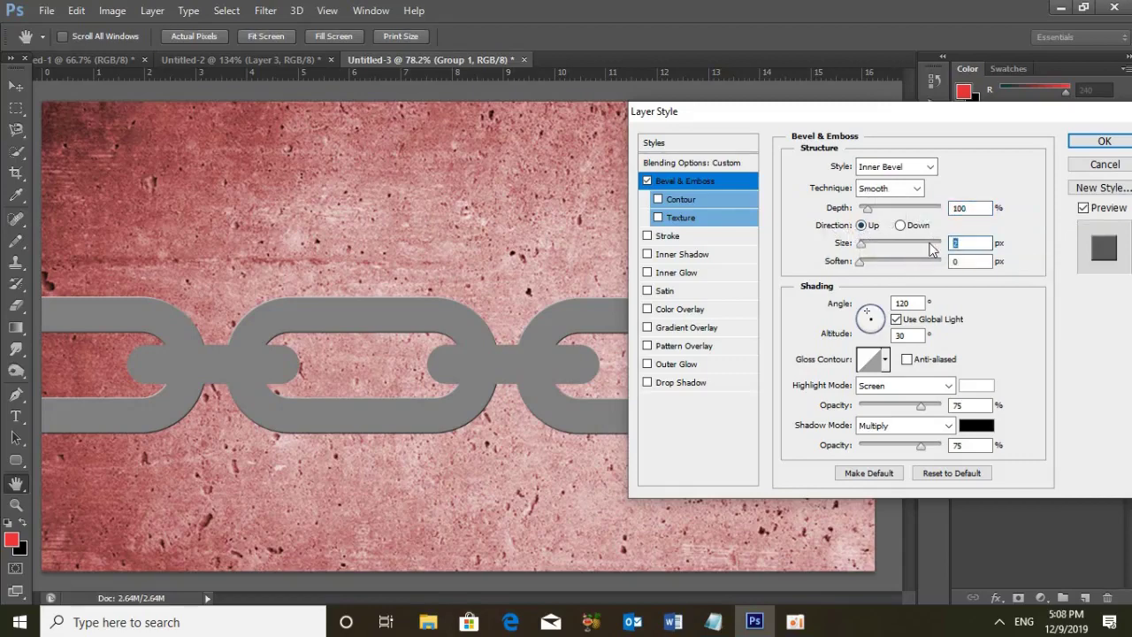
text(38)
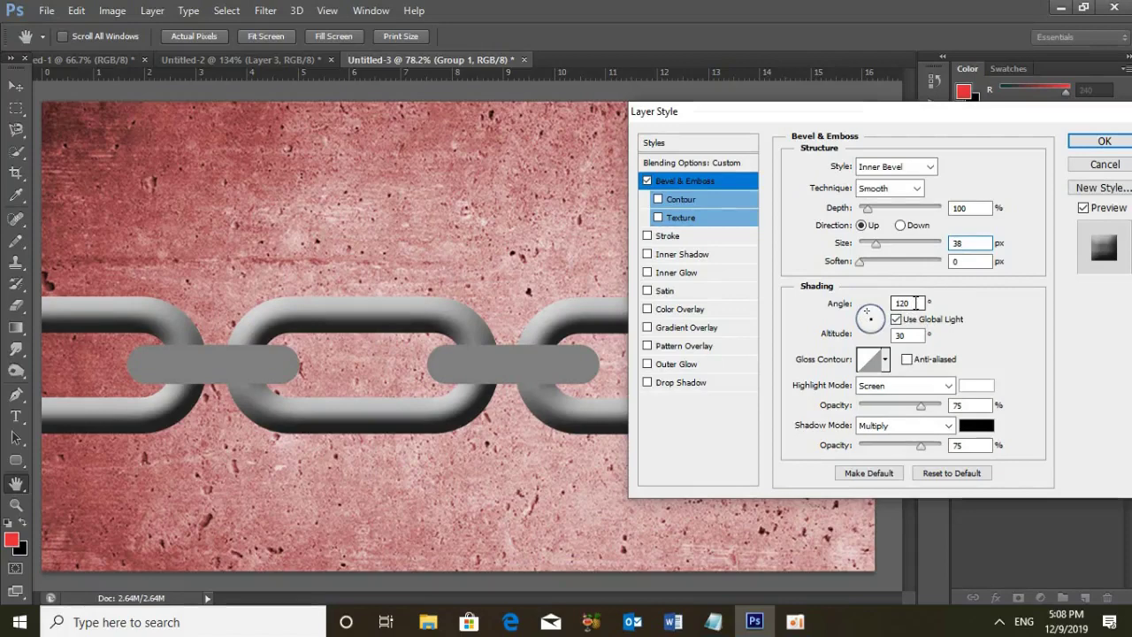
double_click(916, 302)
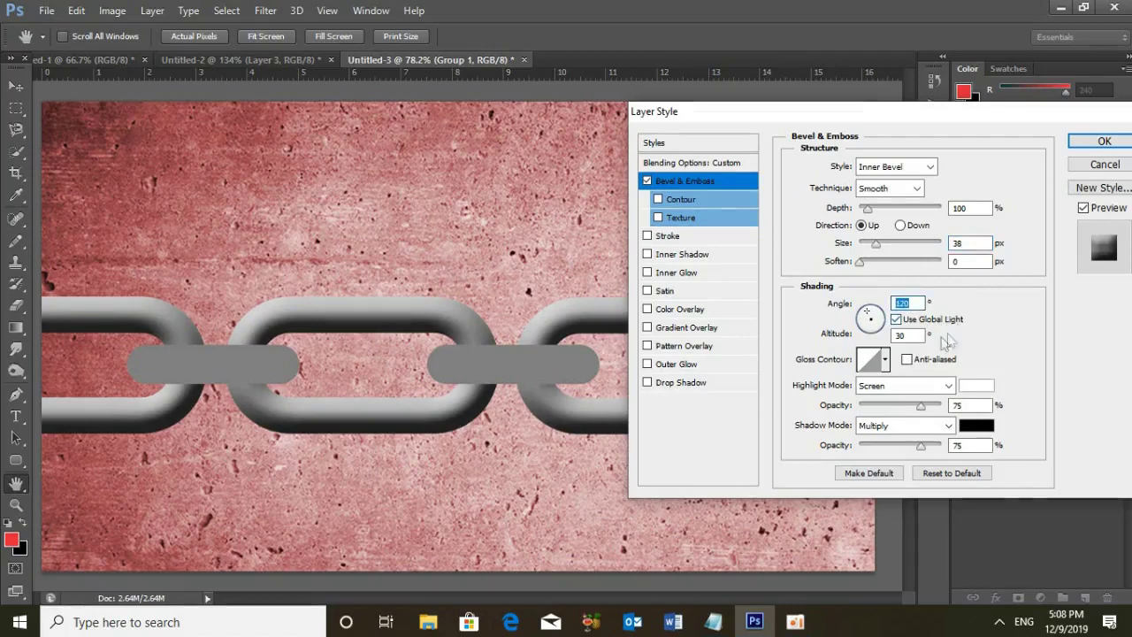
double_click(913, 336)
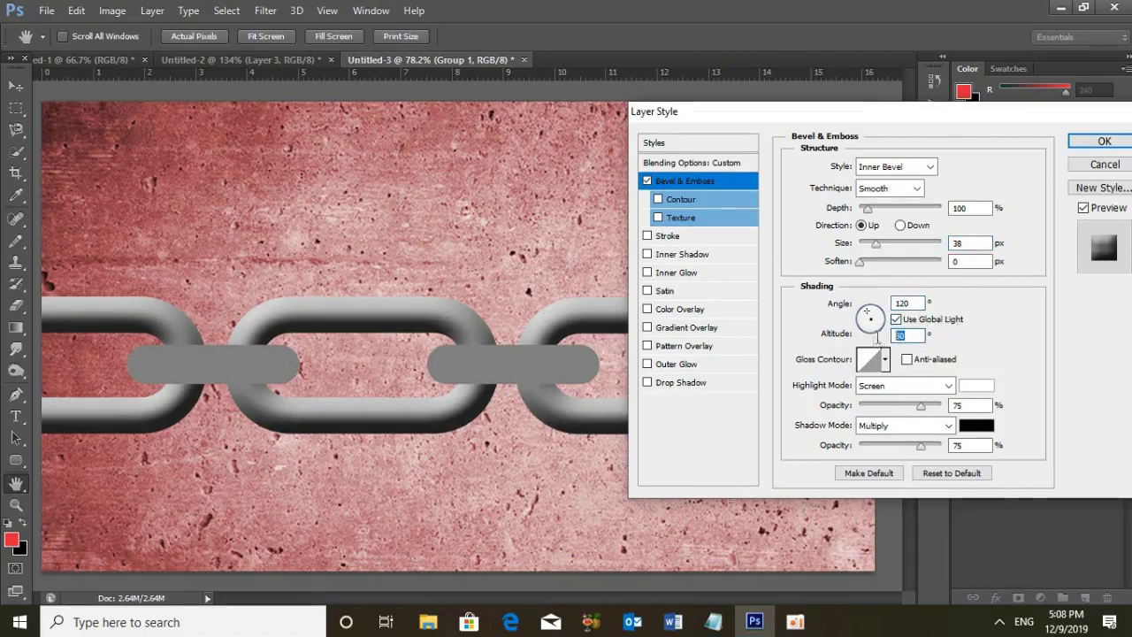
click(909, 335)
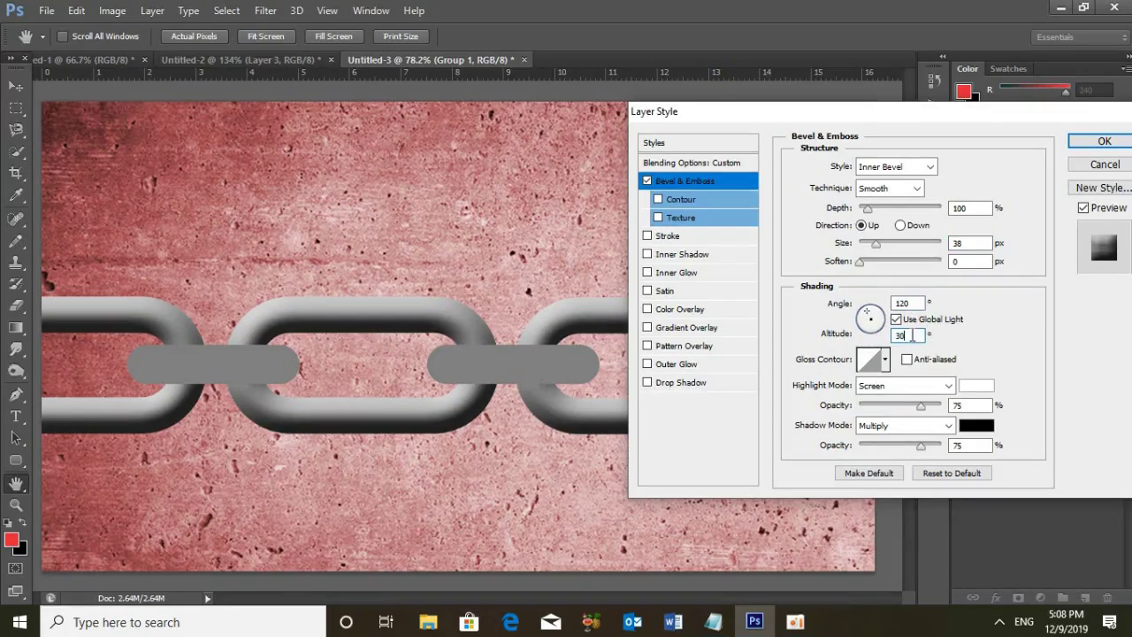
double_click(912, 335)
double_click(976, 405)
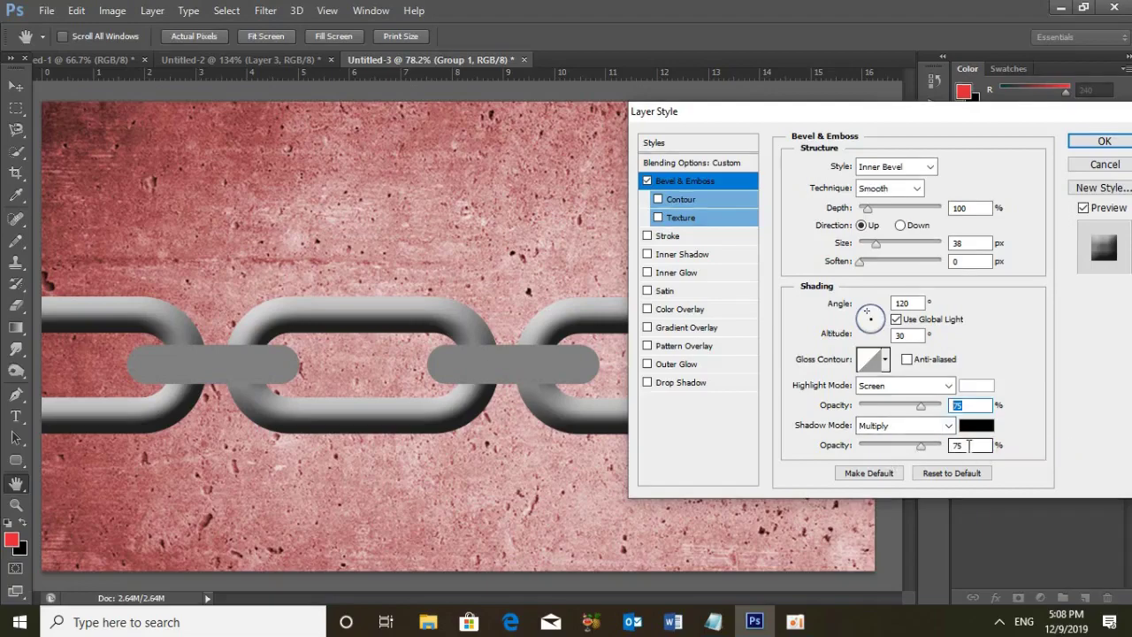
click(1086, 144)
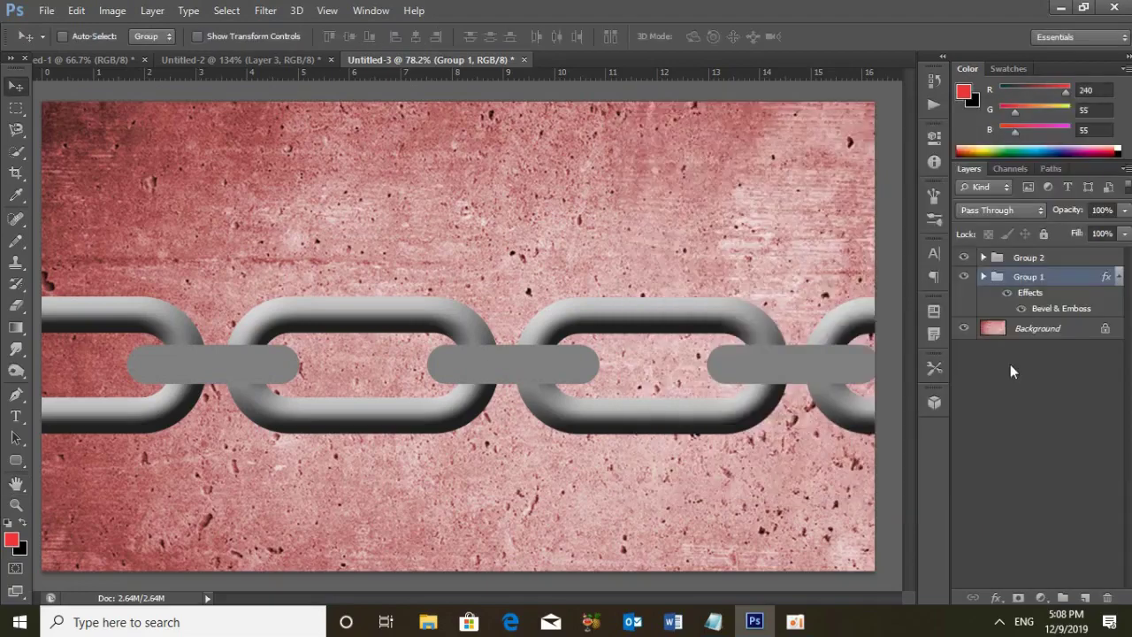
Give Group 2 a matching 38 px Inner Bevel, then select it with Group 1.
click(1032, 257)
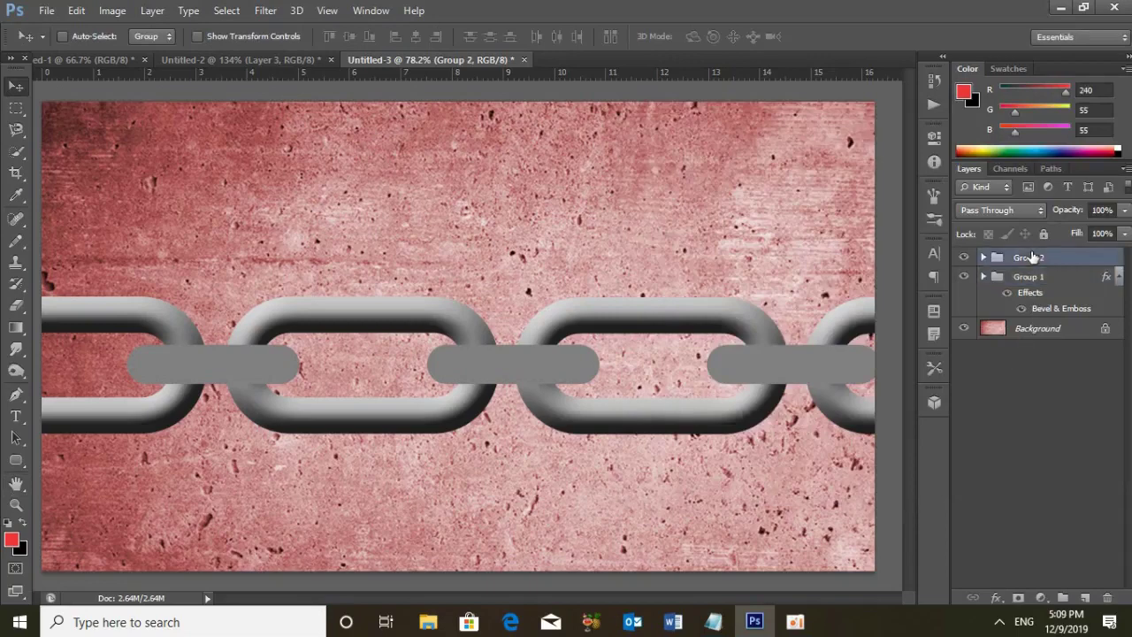
click(995, 598)
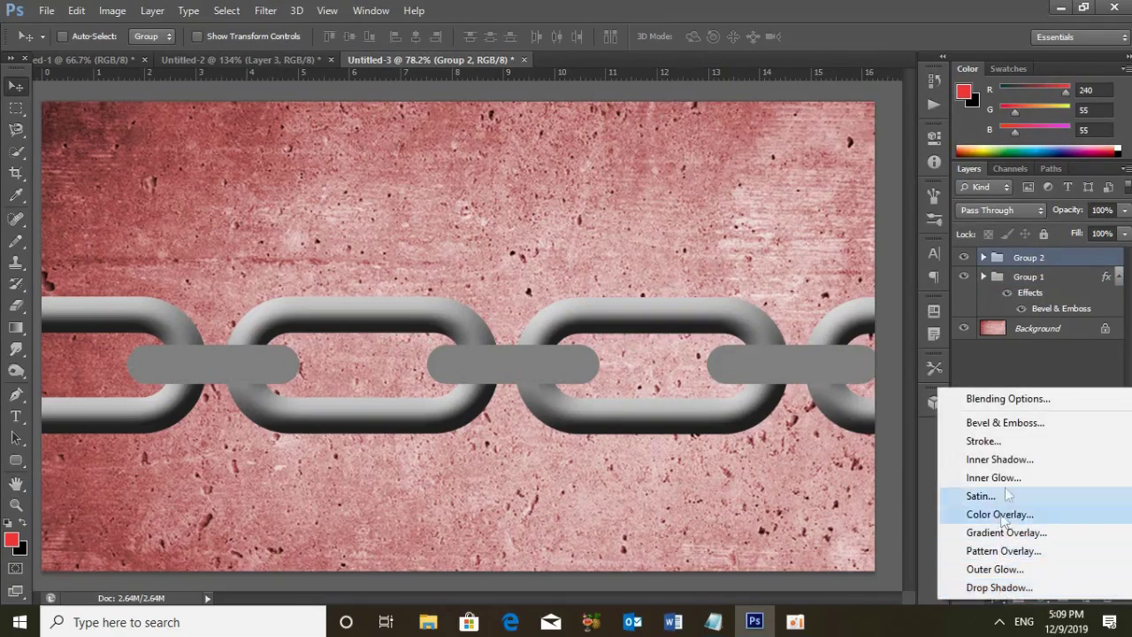
click(1004, 425)
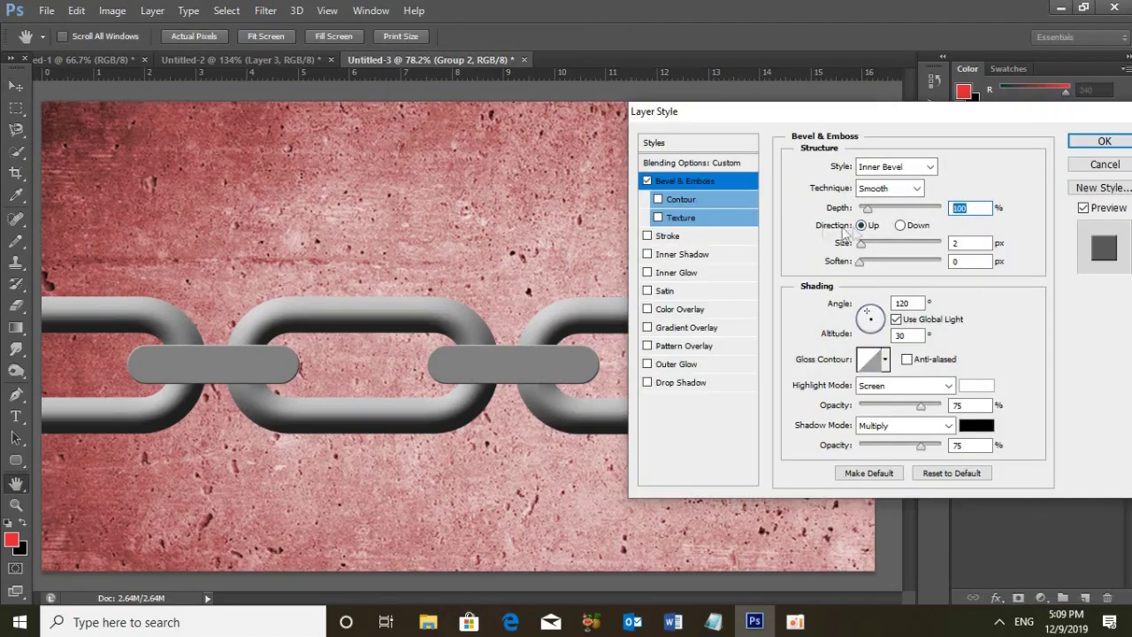
double_click(949, 243)
text(38)
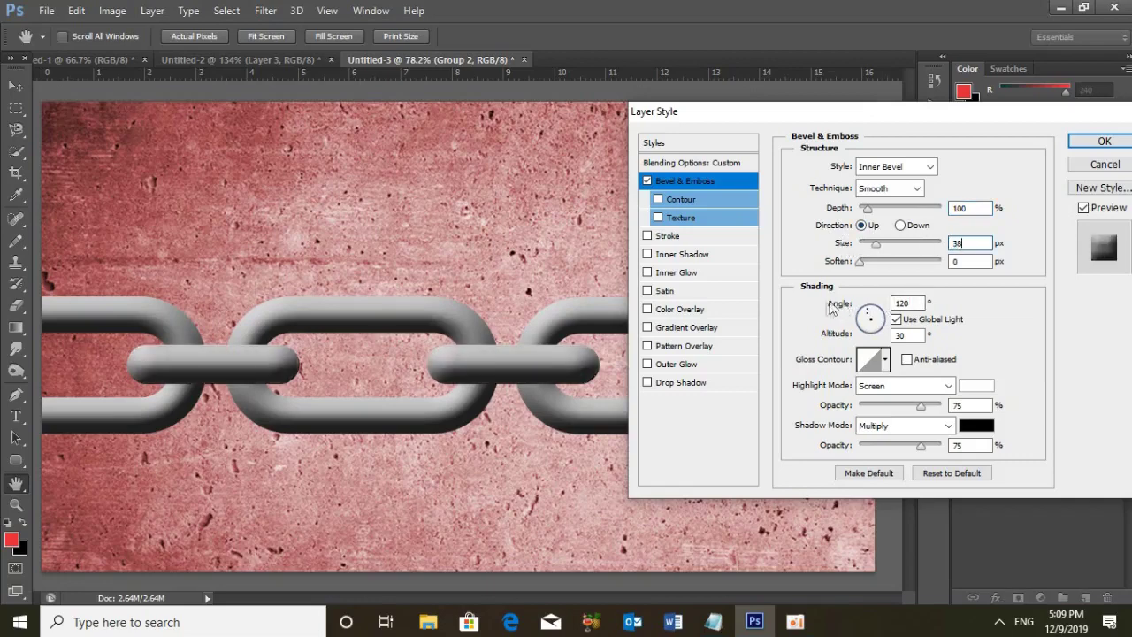
double_click(914, 302)
double_click(906, 335)
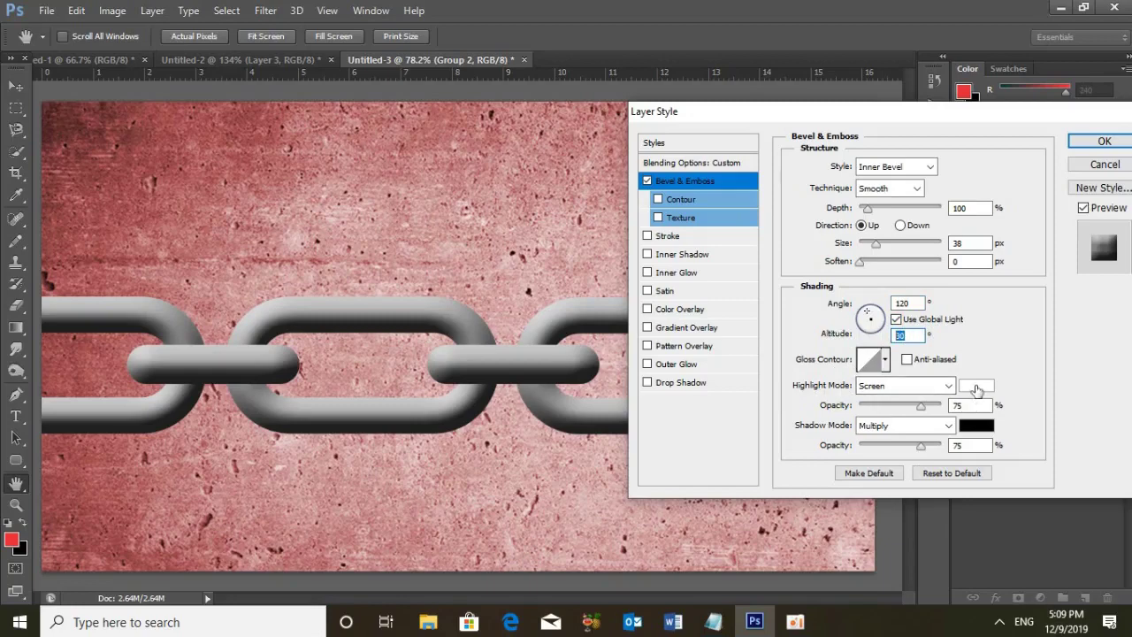
double_click(954, 405)
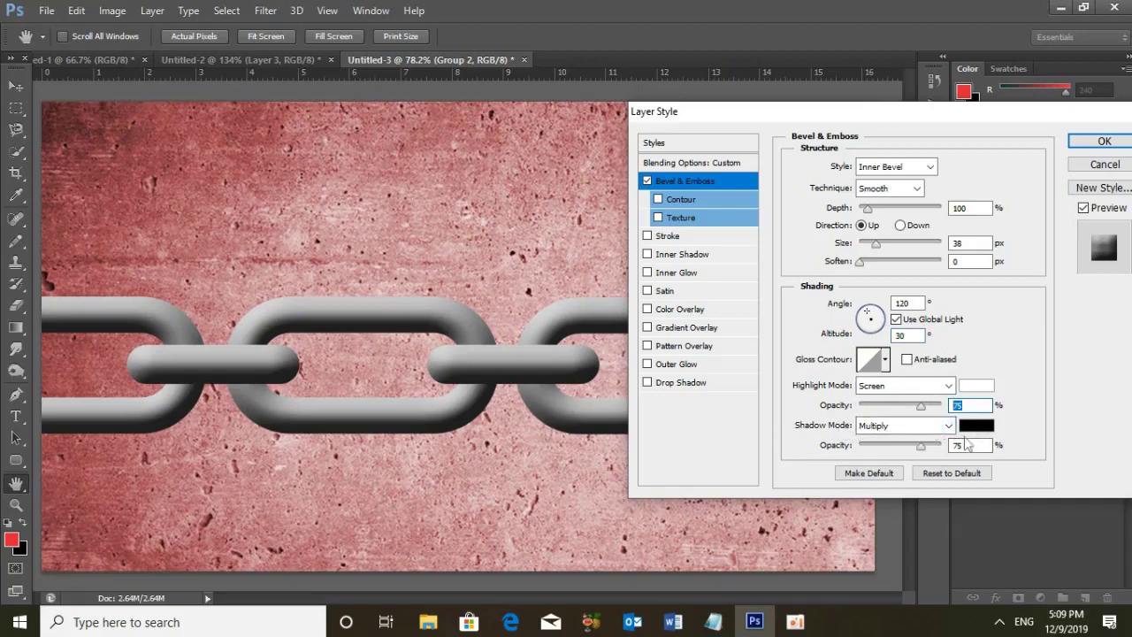
click(1080, 143)
double_click(1026, 257)
key(Return)
shift+click(1024, 316)
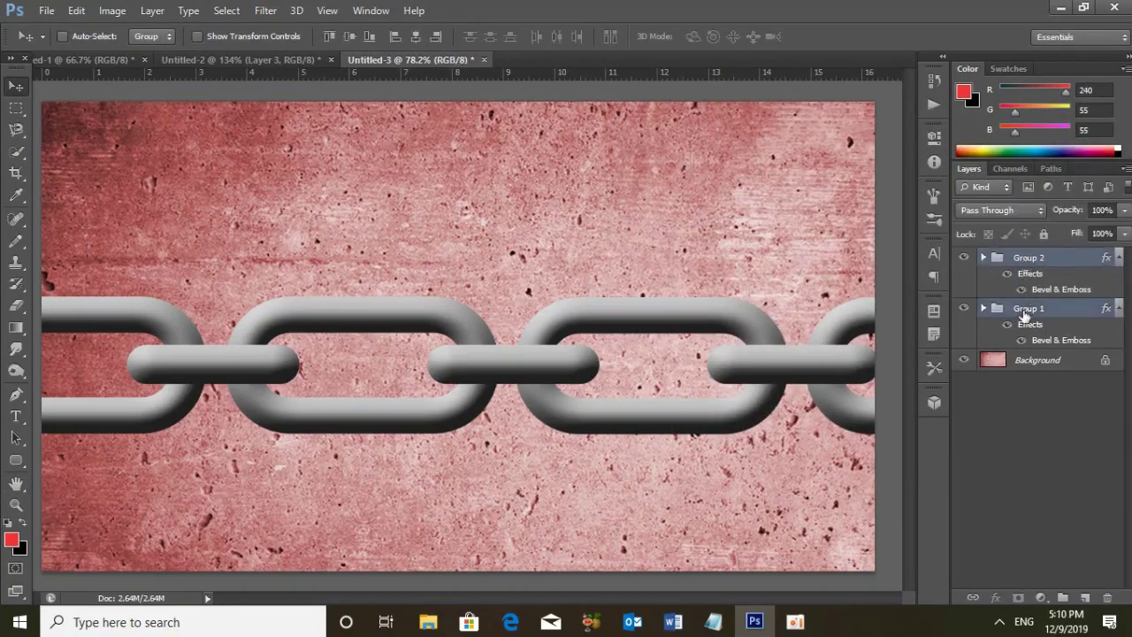
Merge Group 2 and Group 1 each into a new empty layer.
key(ctrl+e)
key(ctrl+z)
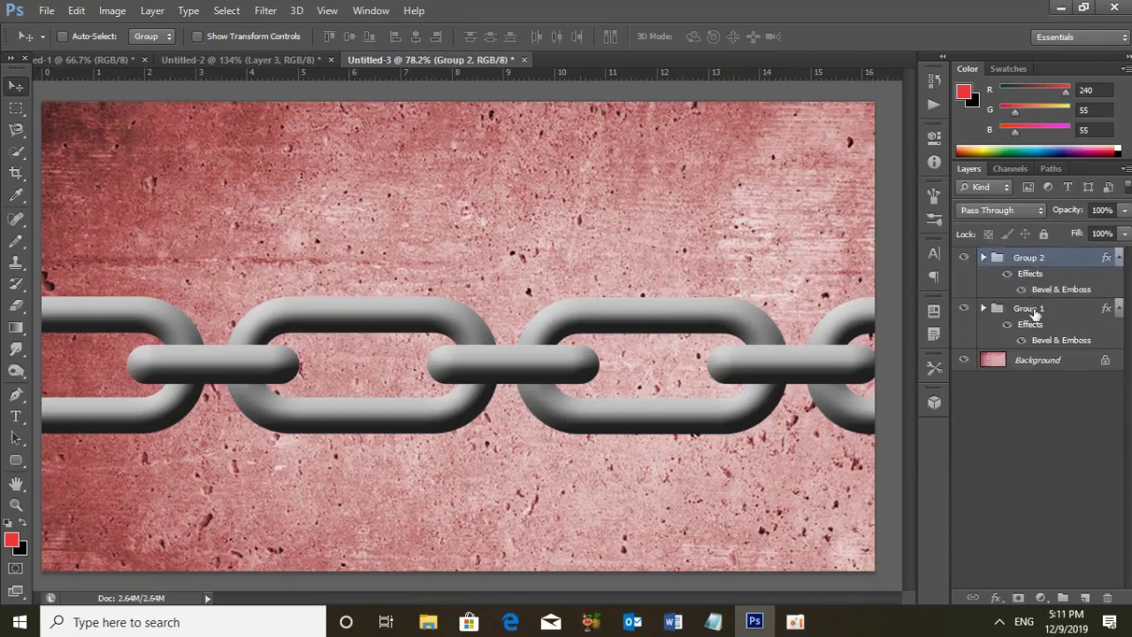
click(1084, 597)
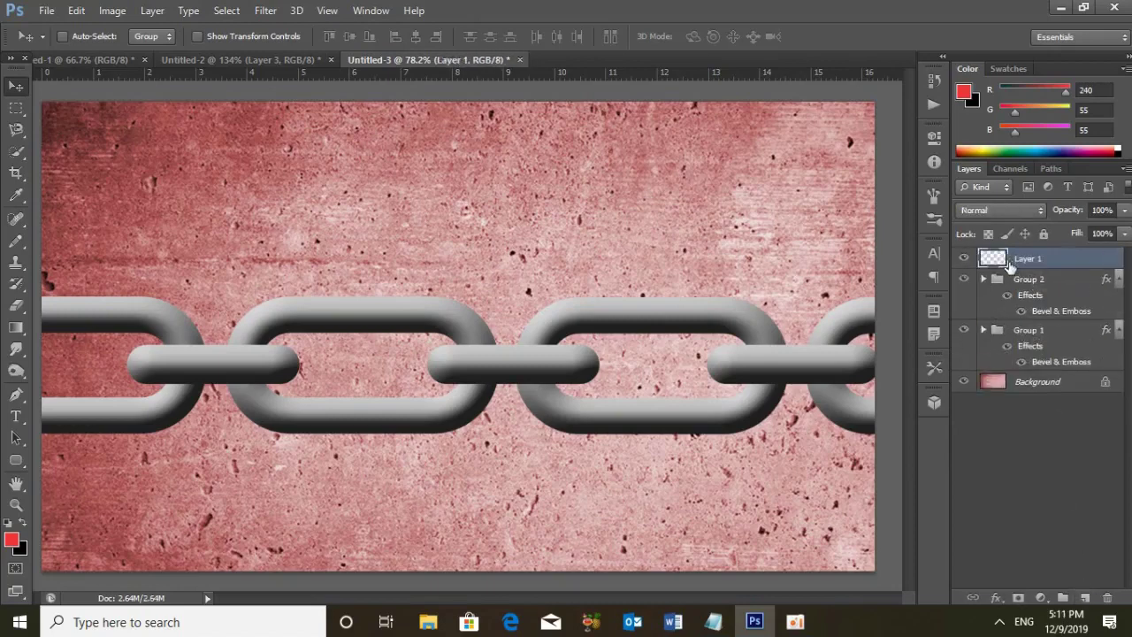
shift+click(1024, 279)
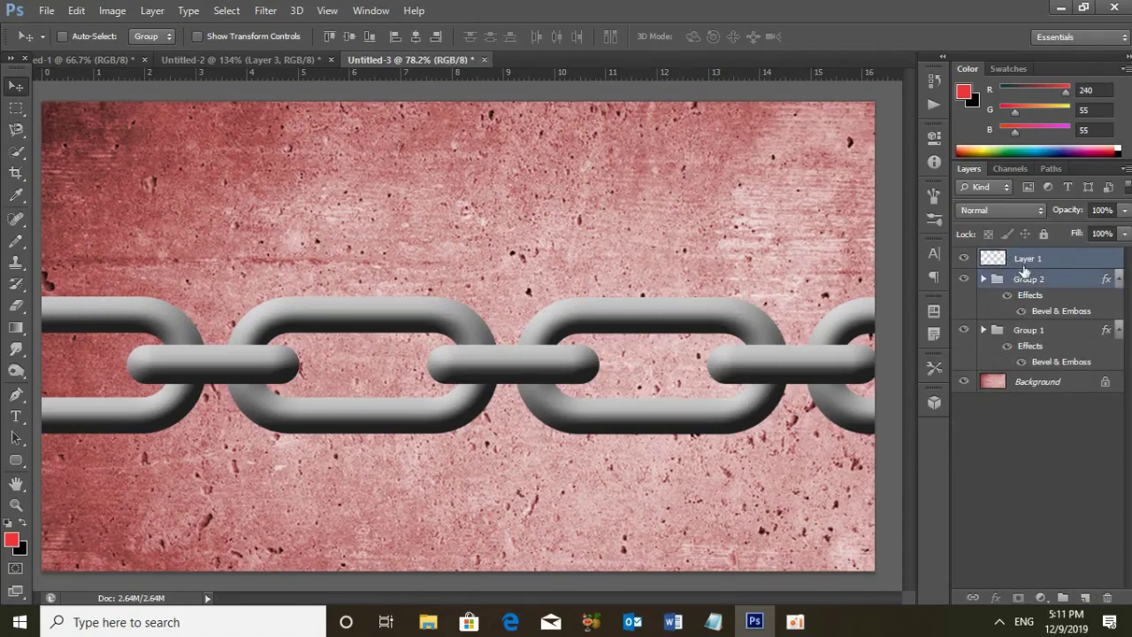
key(ctrl+e)
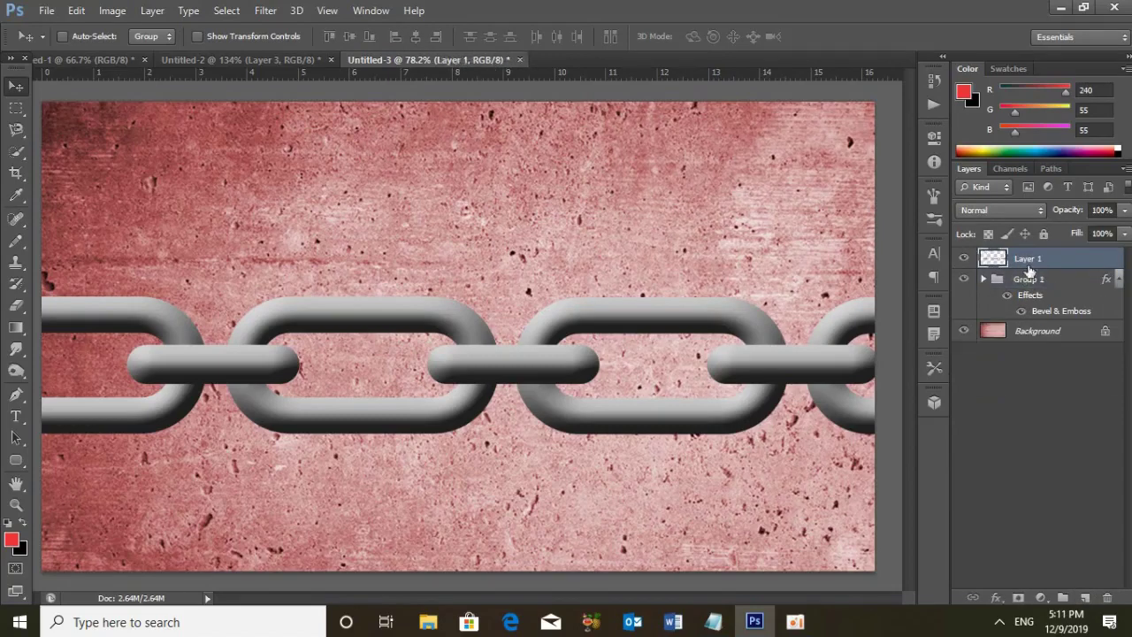
click(1028, 278)
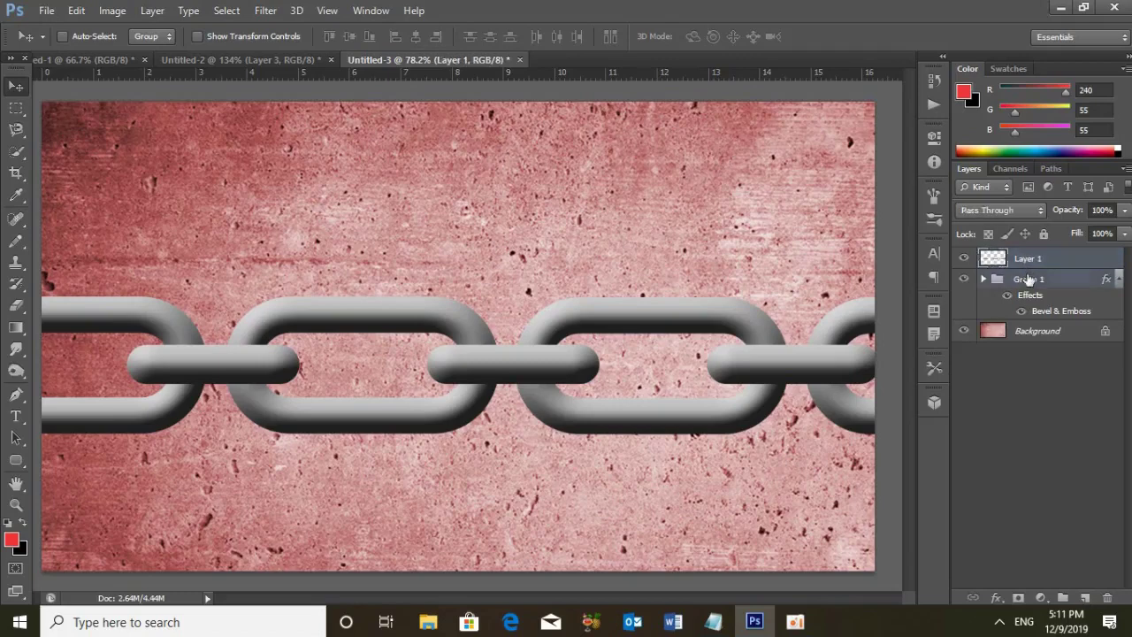
click(1082, 597)
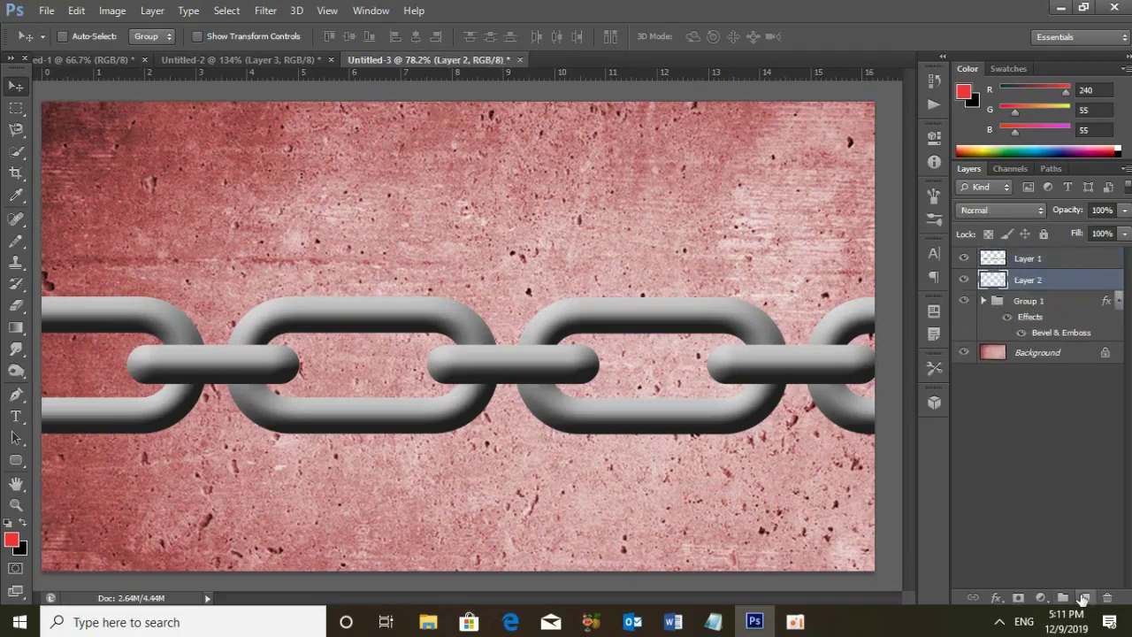
shift+click(1028, 301)
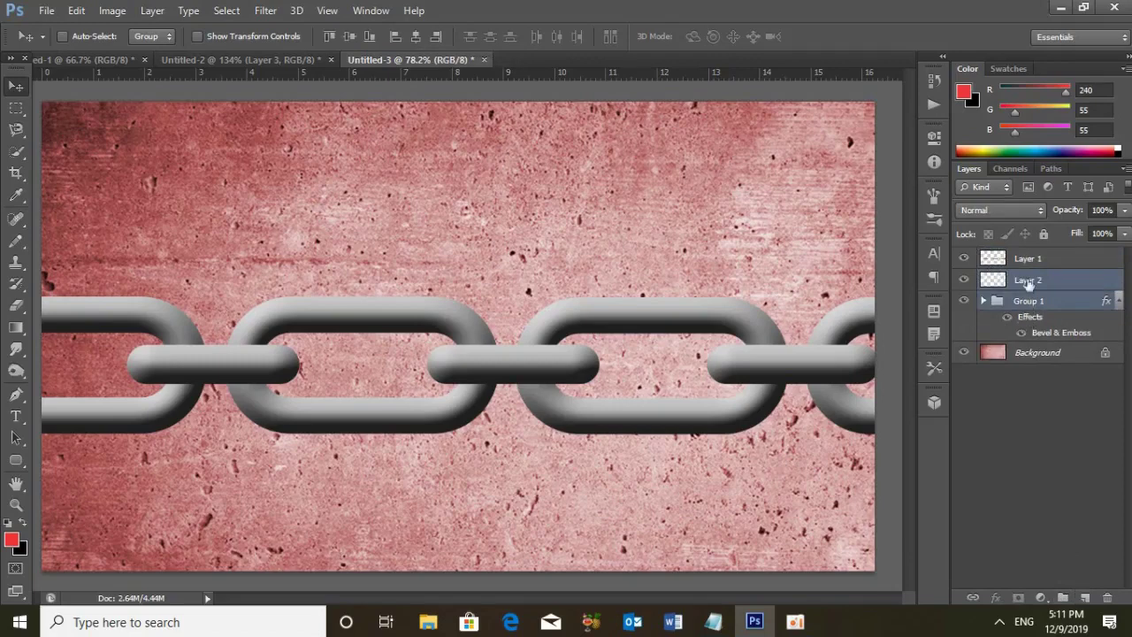
key(ctrl+e)
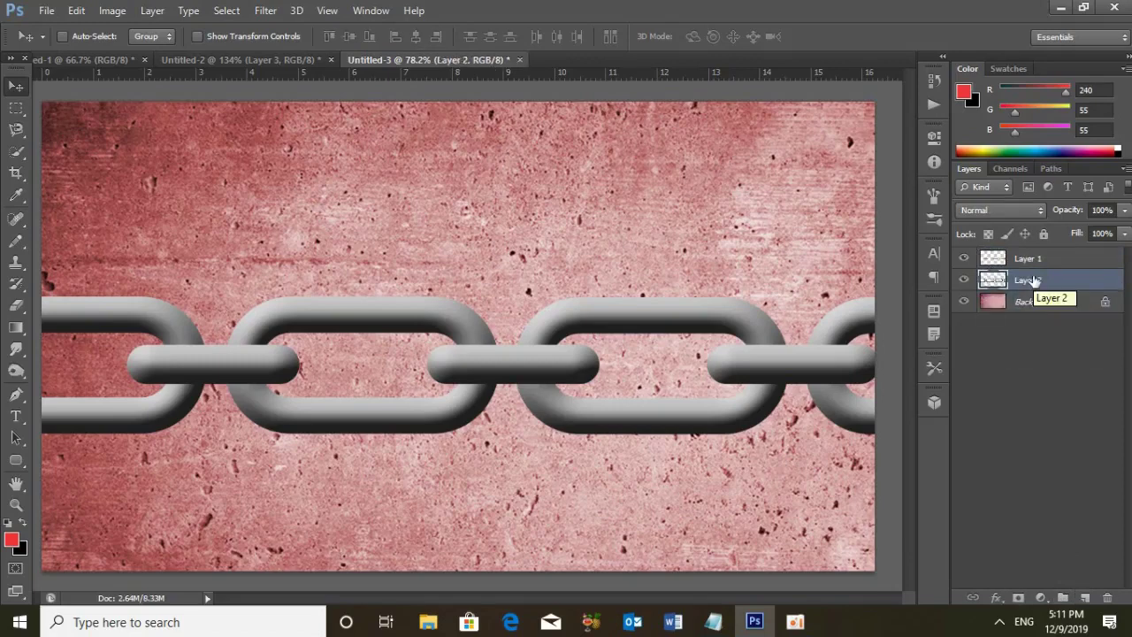
Move both chain layers up and left, then merge them into Layer 1.
click(1029, 258)
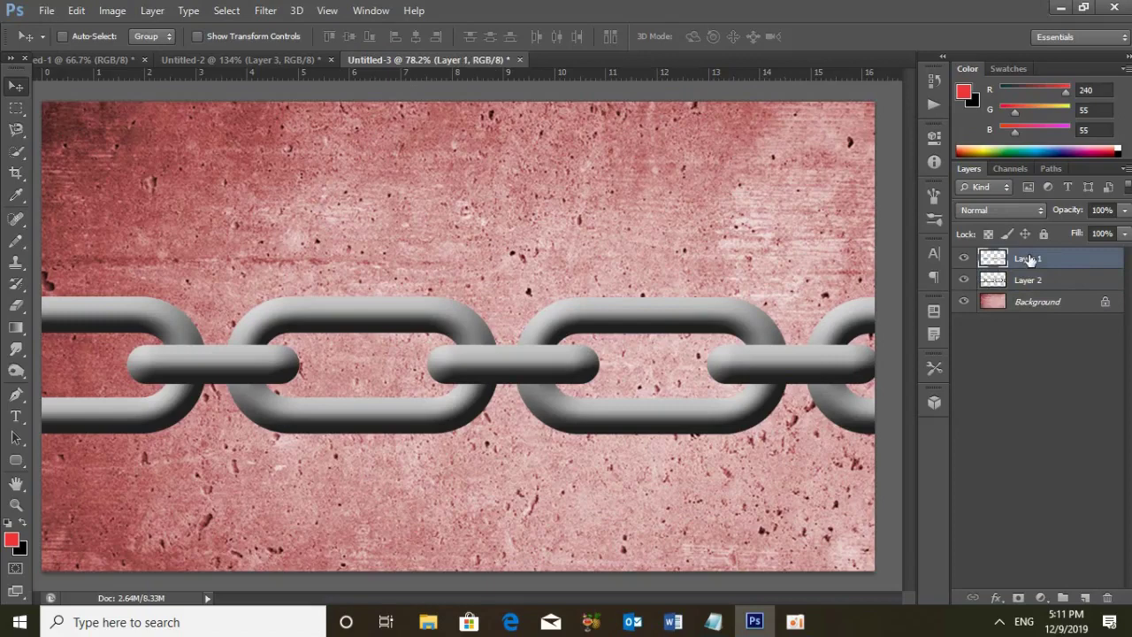
click(1022, 279)
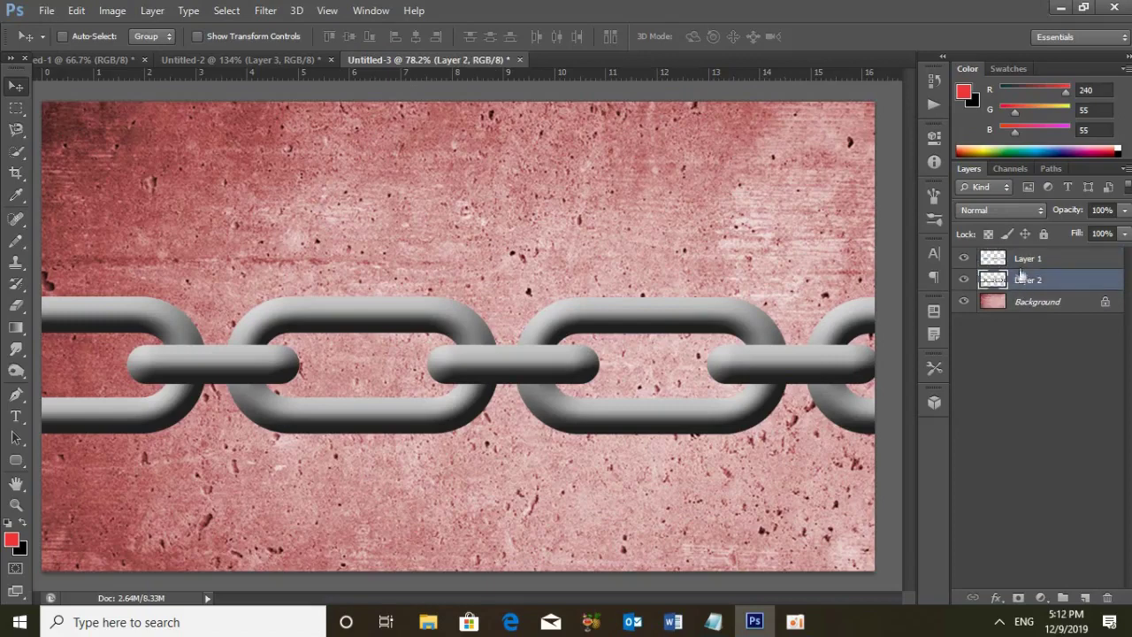
shift+click(1023, 260)
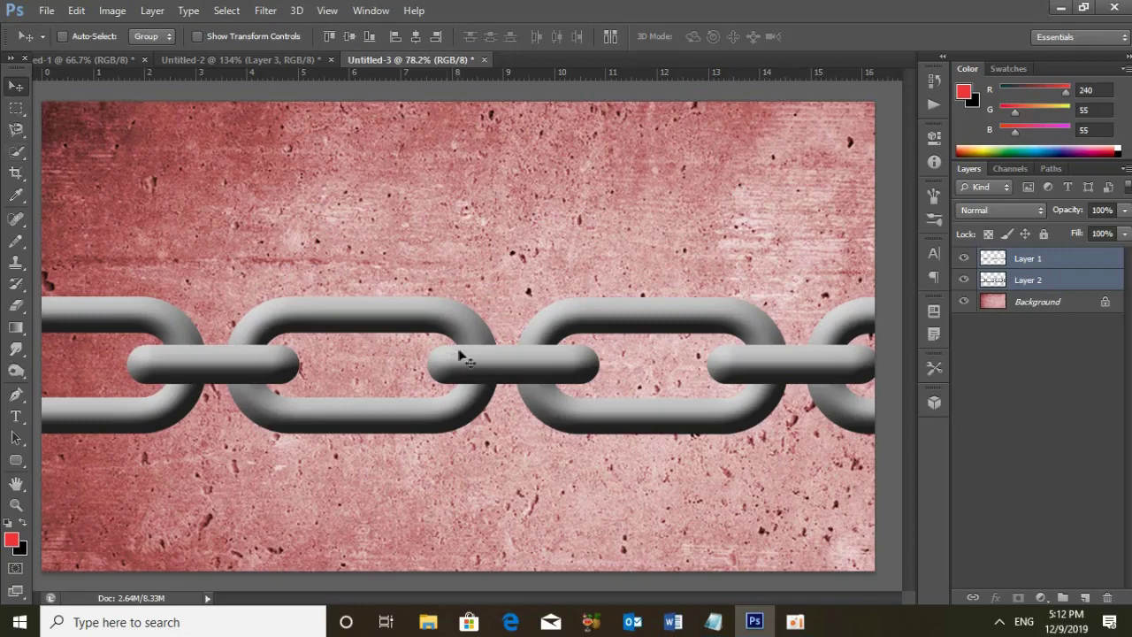
drag(457, 353, 403, 305)
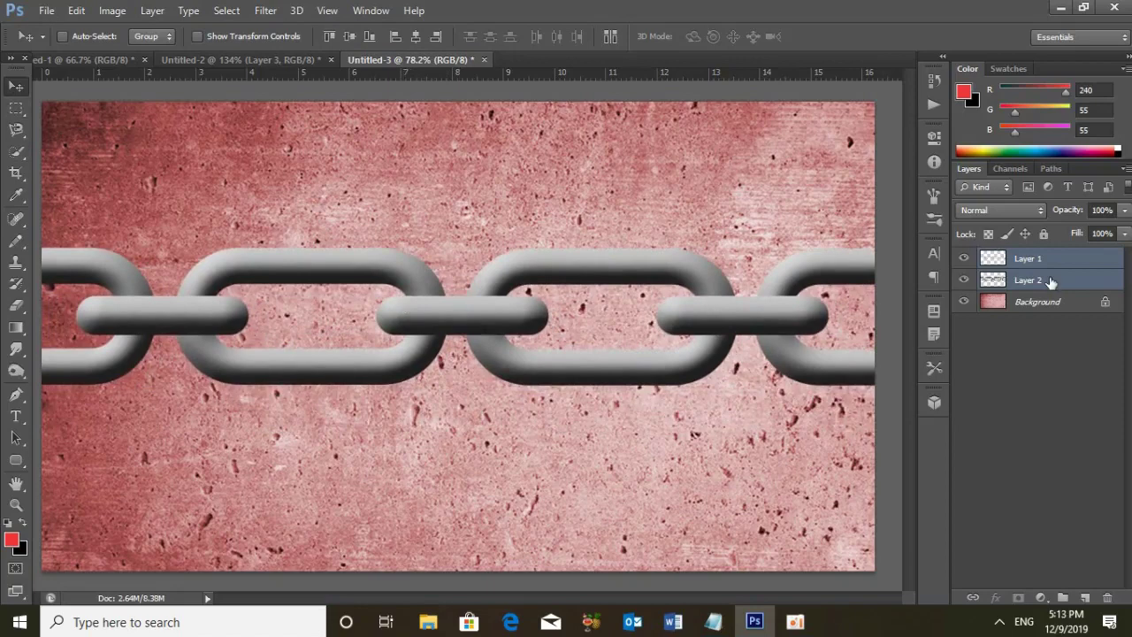
key(ctrl+e)
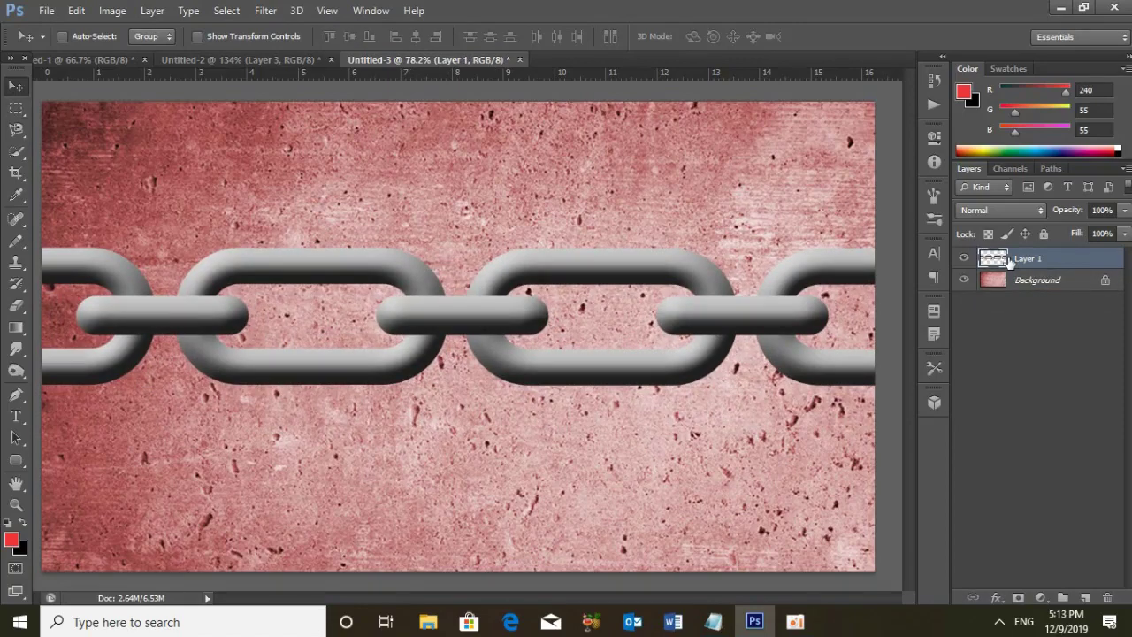
click(266, 11)
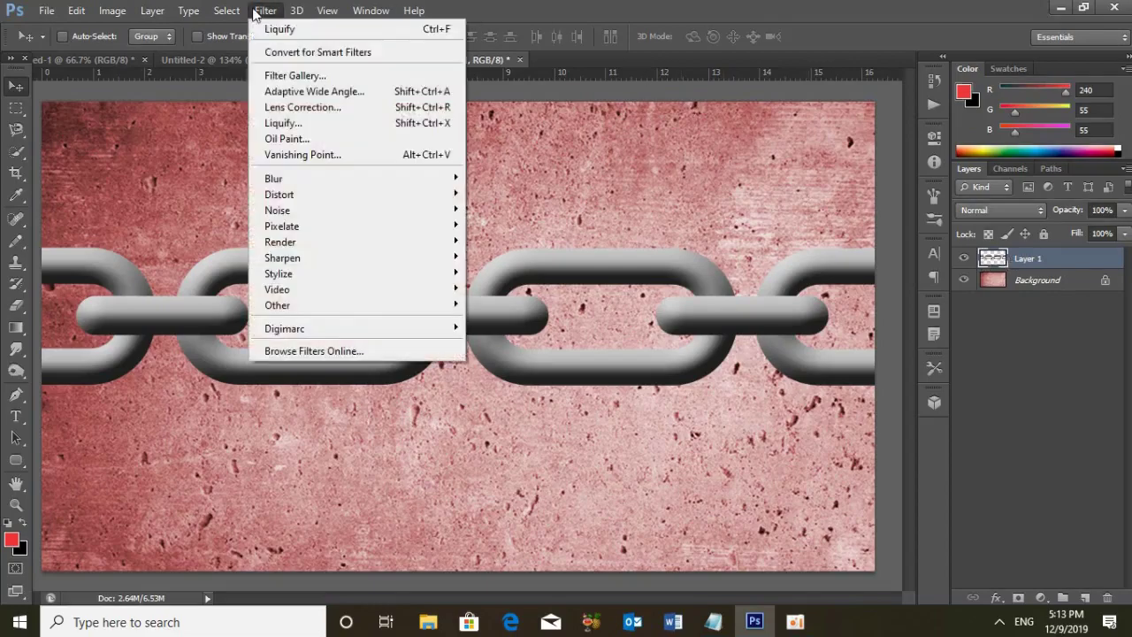
Apply a Ripple distortion at Amount 50, Medium size, to the chain.
mouse_move(279, 195)
click(493, 242)
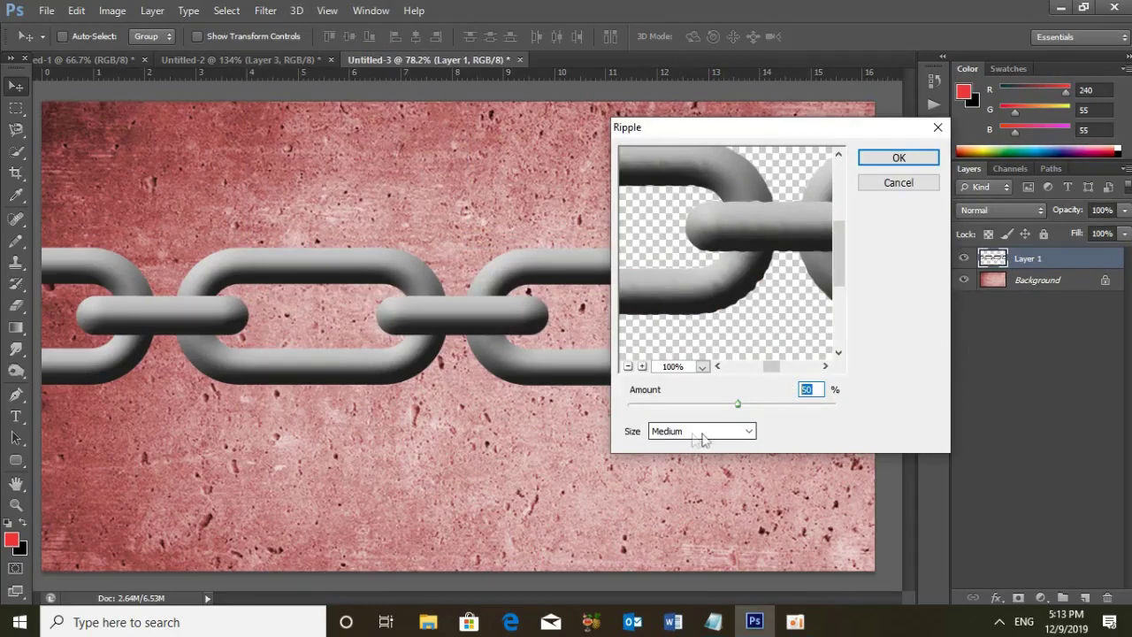
click(886, 156)
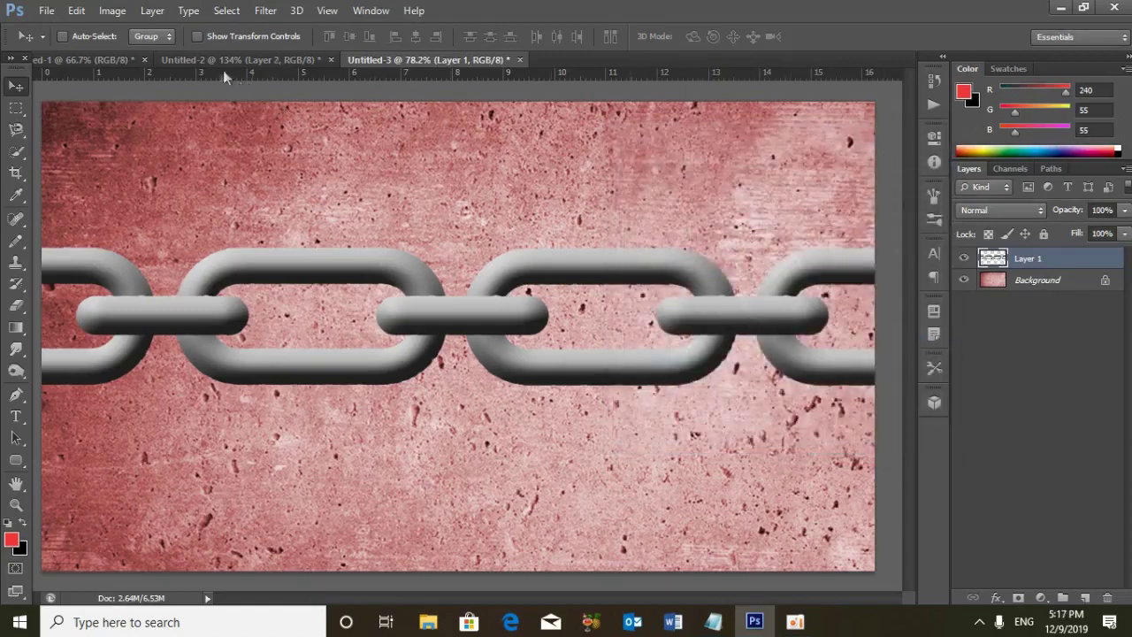
Drag the rust texture image from its tab onto the Untitled-3 canvas as Layer 2.
click(124, 58)
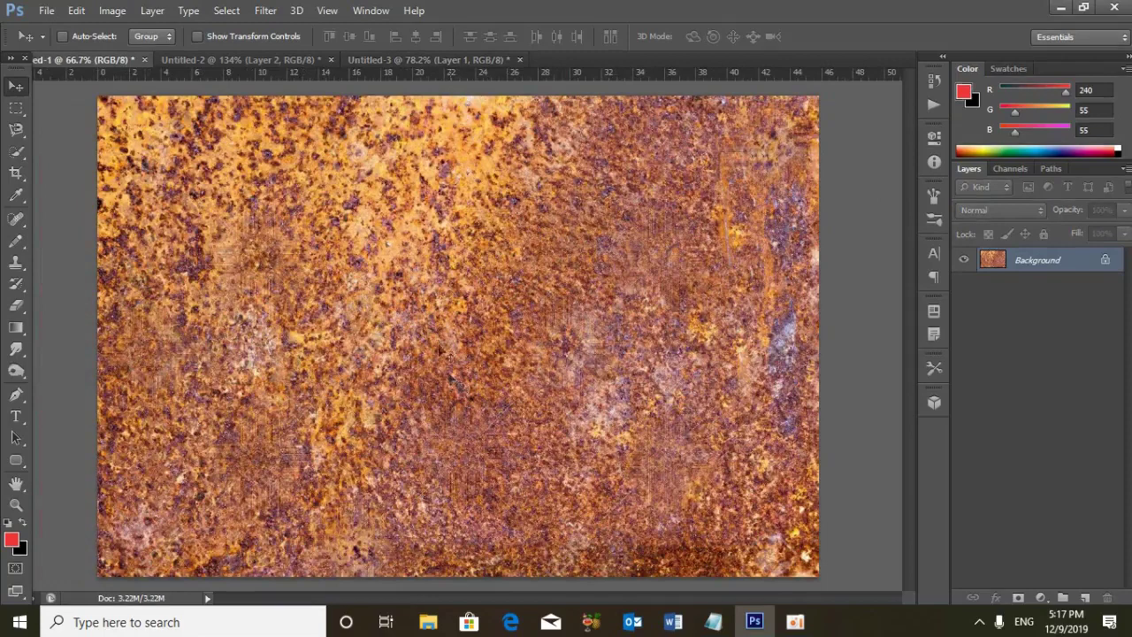
drag(363, 58, 411, 66)
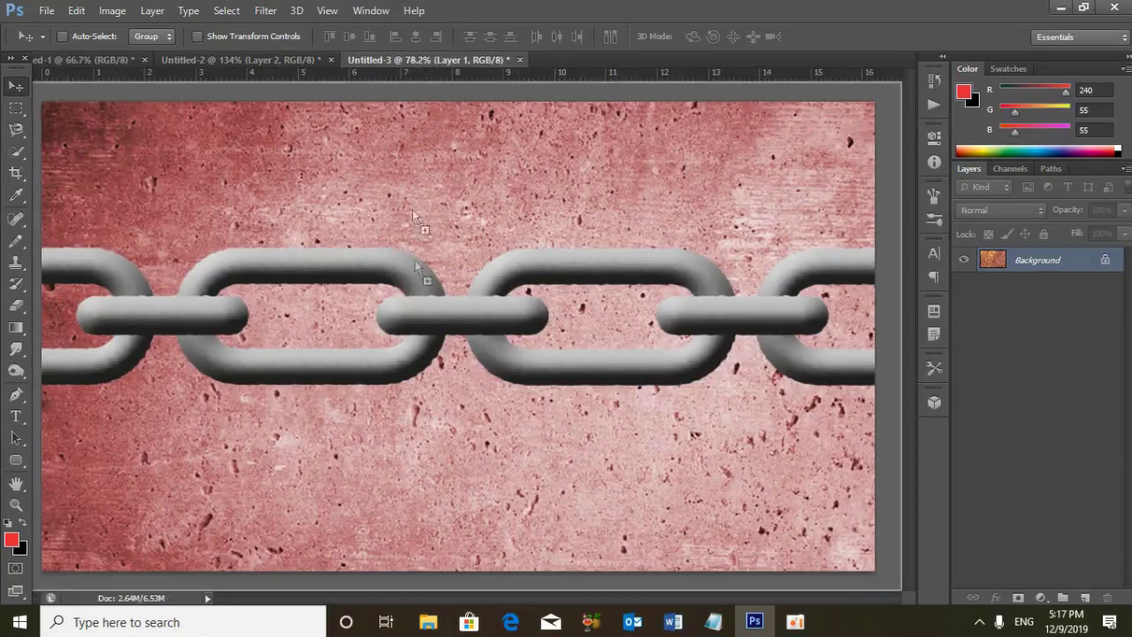
drag(411, 63, 414, 295)
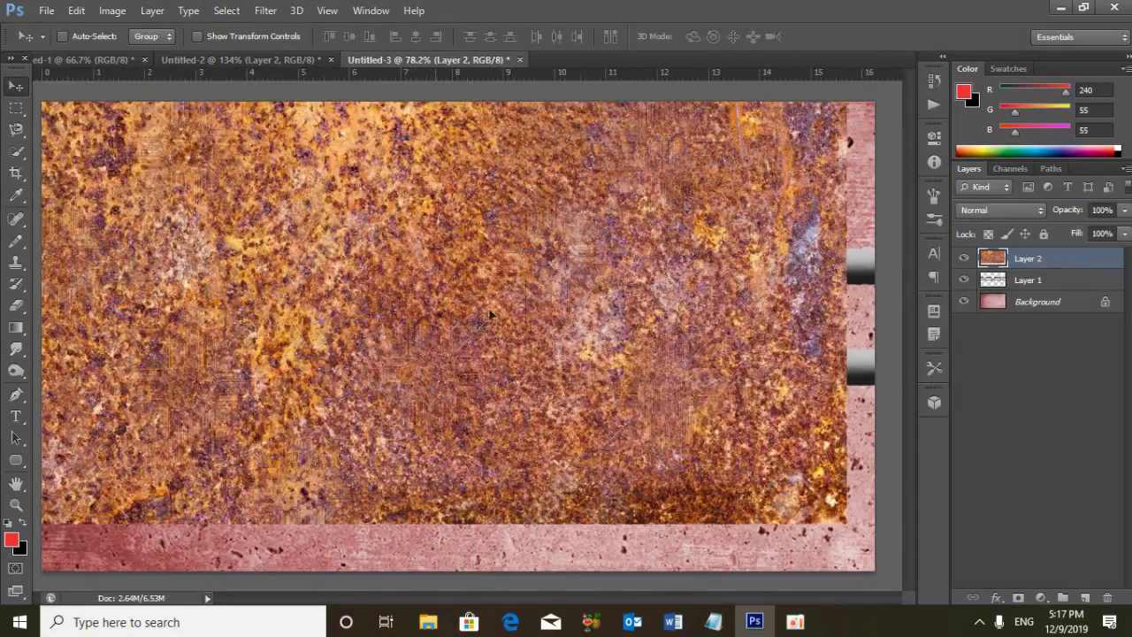
Position the rust texture to fill the canvas and set its blend mode to Multiply.
drag(488, 314, 519, 365)
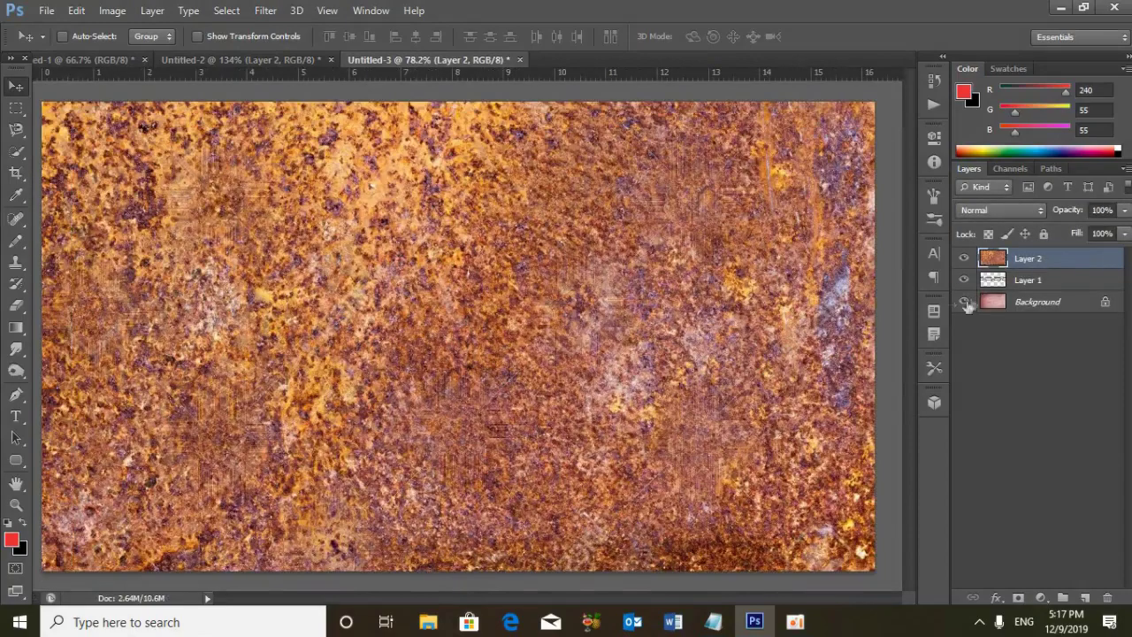
click(984, 212)
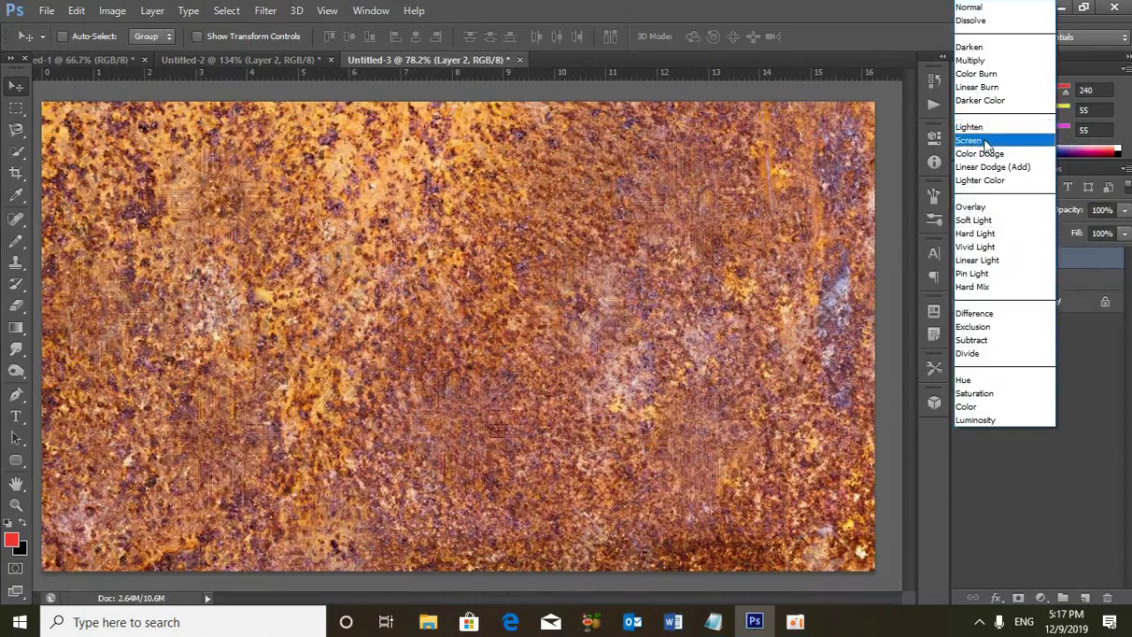
click(970, 60)
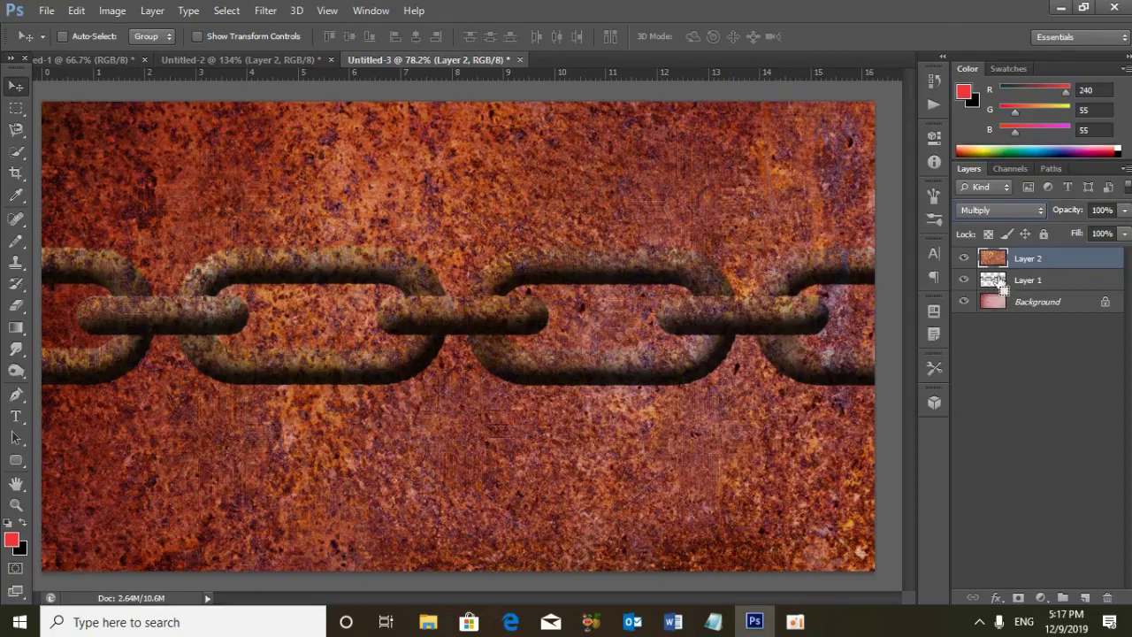
Mask the rust texture to the chain shapes loaded from Layer 1's thumbnail.
ctrl+click(998, 281)
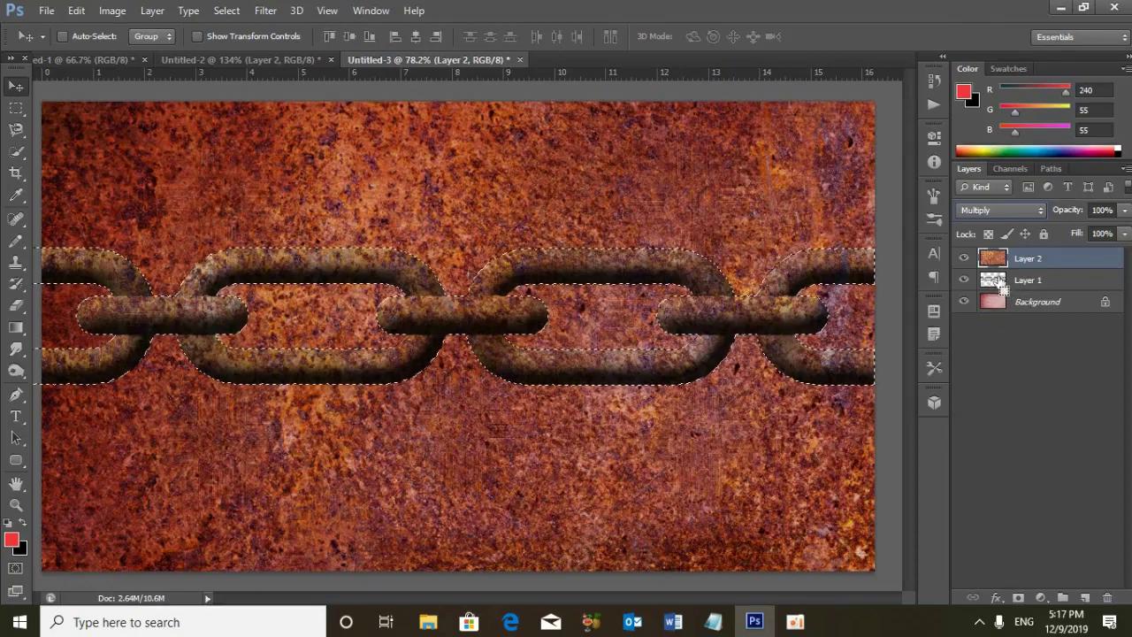
click(1017, 599)
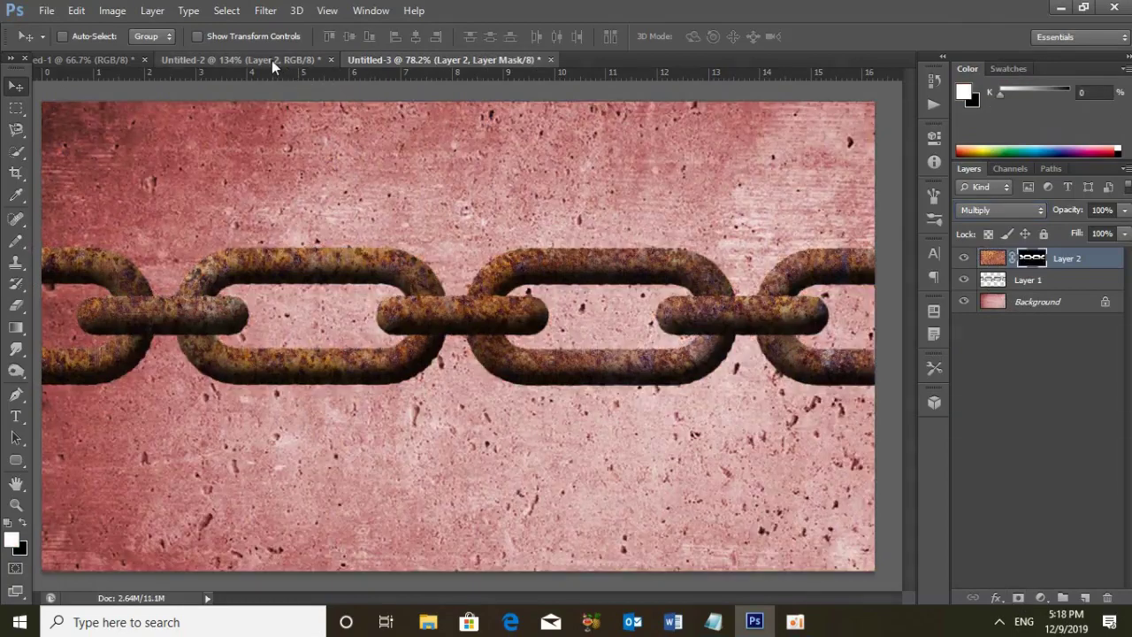
click(271, 60)
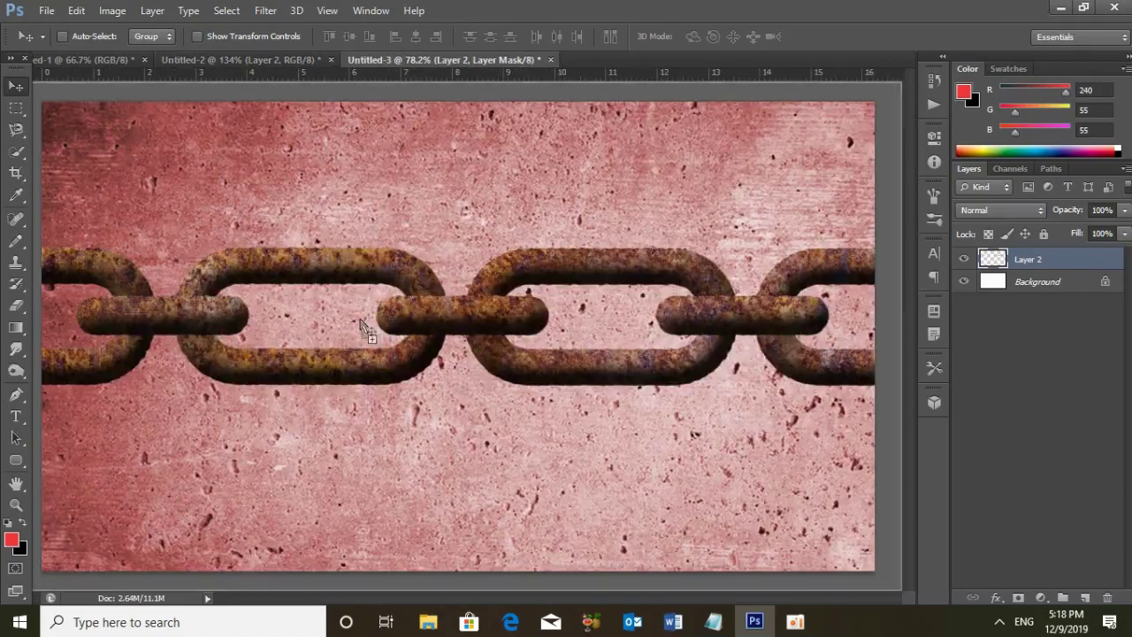
Copy the rusty bar into the chain document and stretch it across the whole chain width.
drag(423, 66, 359, 319)
key(ctrl+t)
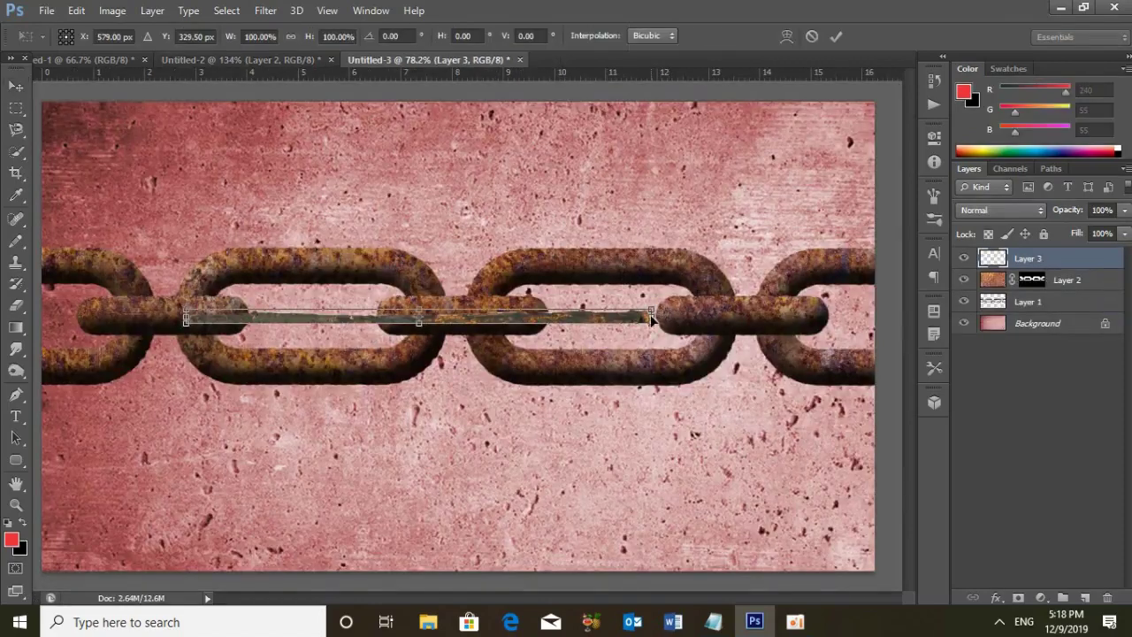
drag(652, 318, 873, 316)
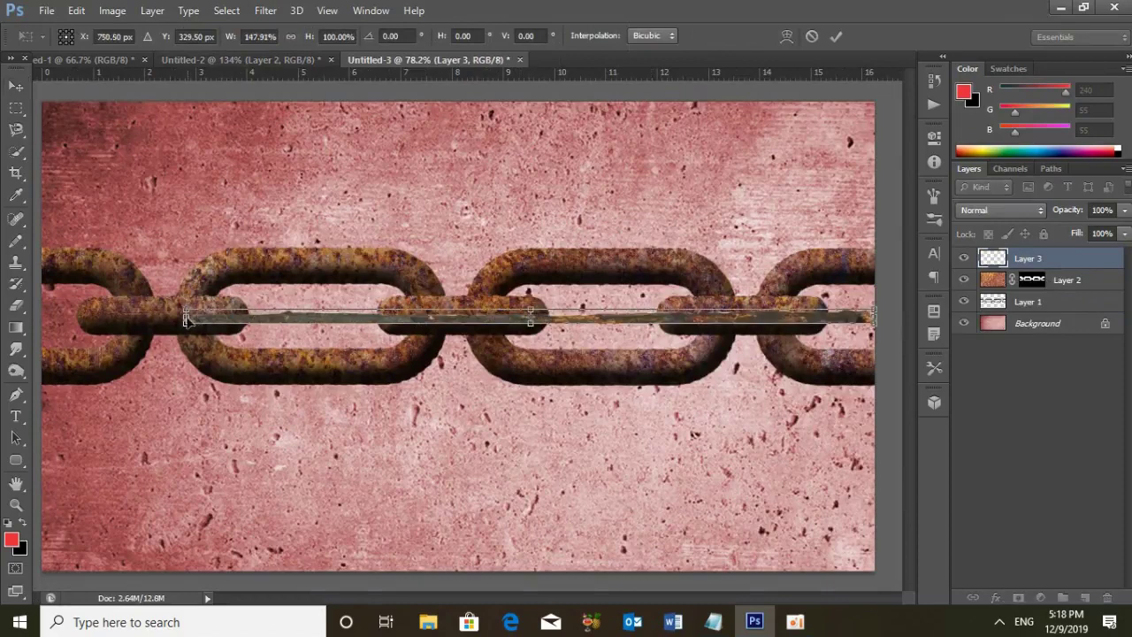
drag(61, 311, 33, 315)
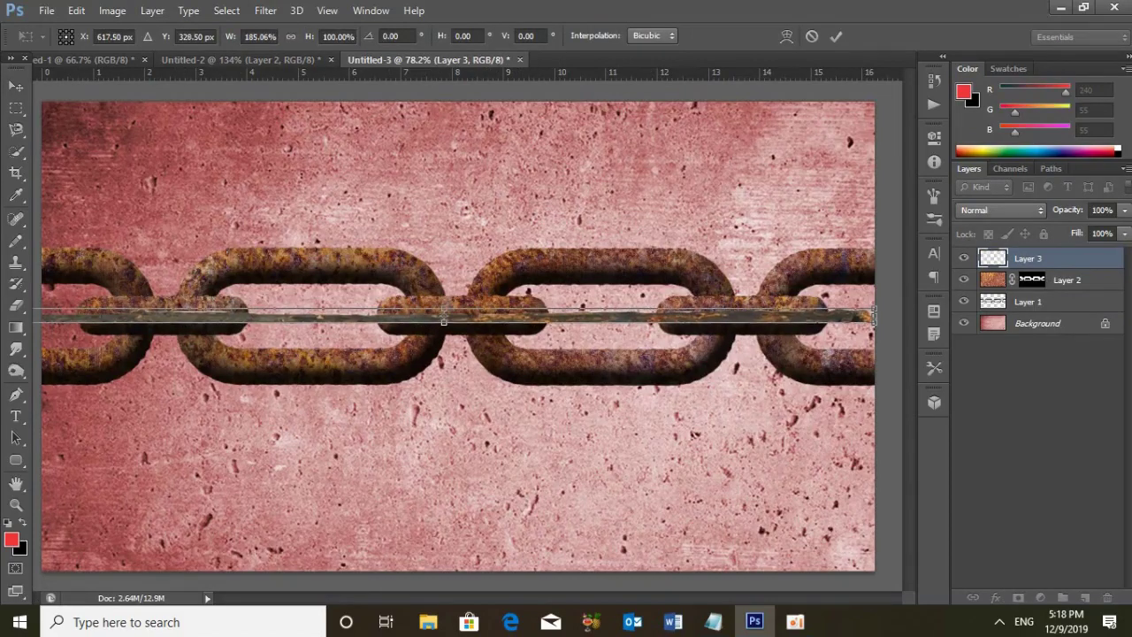
key(Up)
key(Up)
key(Up)
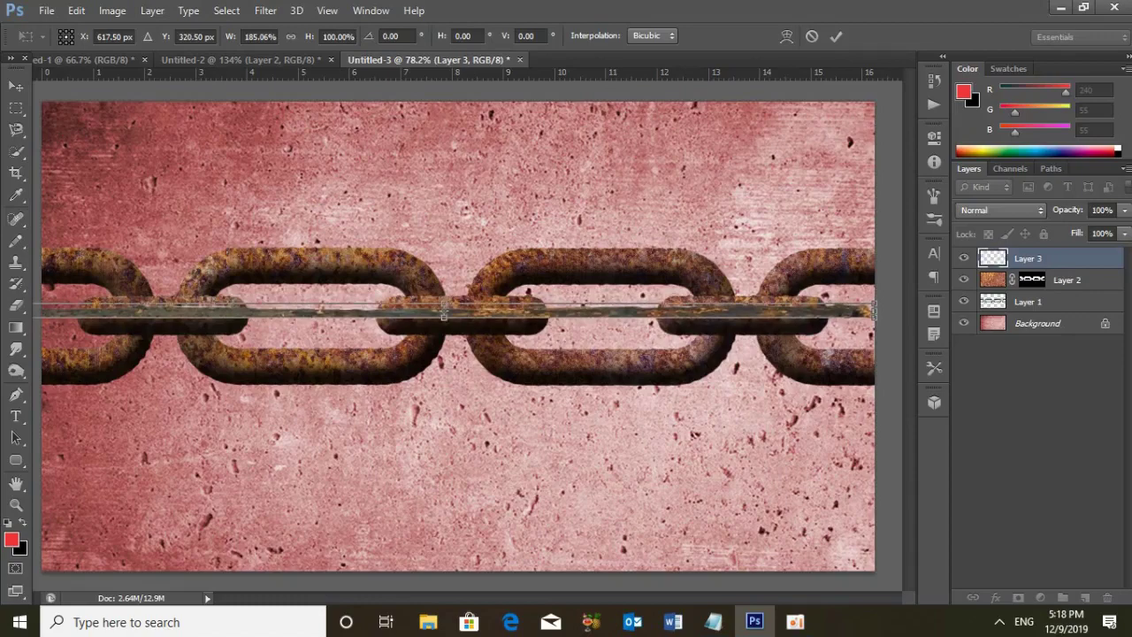
key(Return)
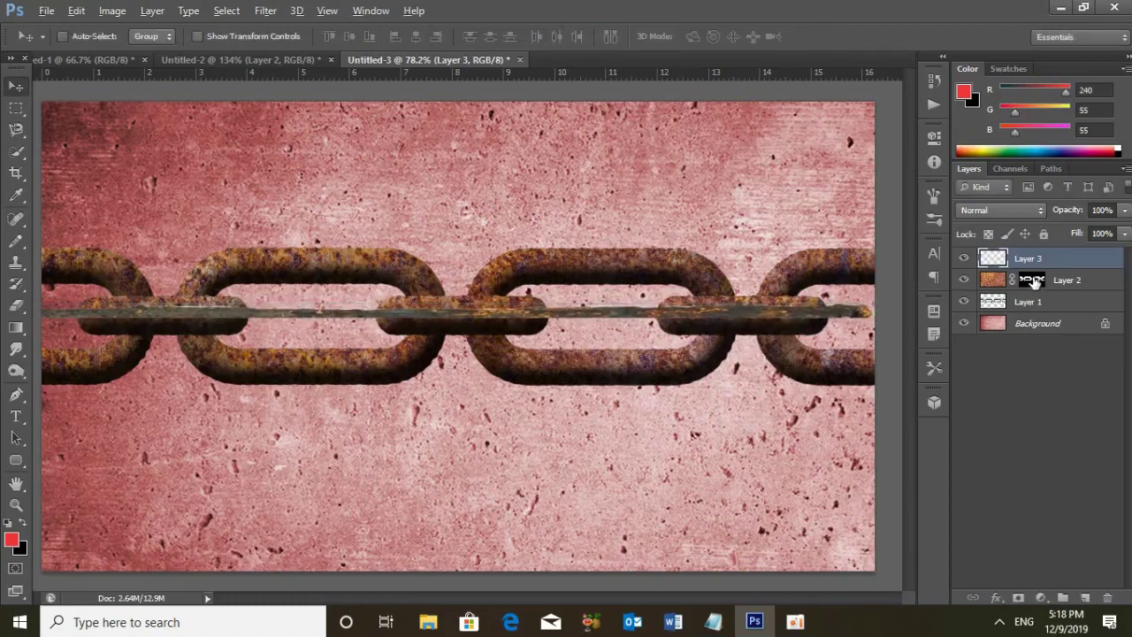
Put Layer 2 above Layer 3, set Layer 3 to Darker Color at 45% opacity, and duplicate it.
mouse_move(1032, 282)
mouse_down()
mouse_move(1040, 263)
mouse_move(1076, 259)
mouse_move(1070, 286)
mouse_up()
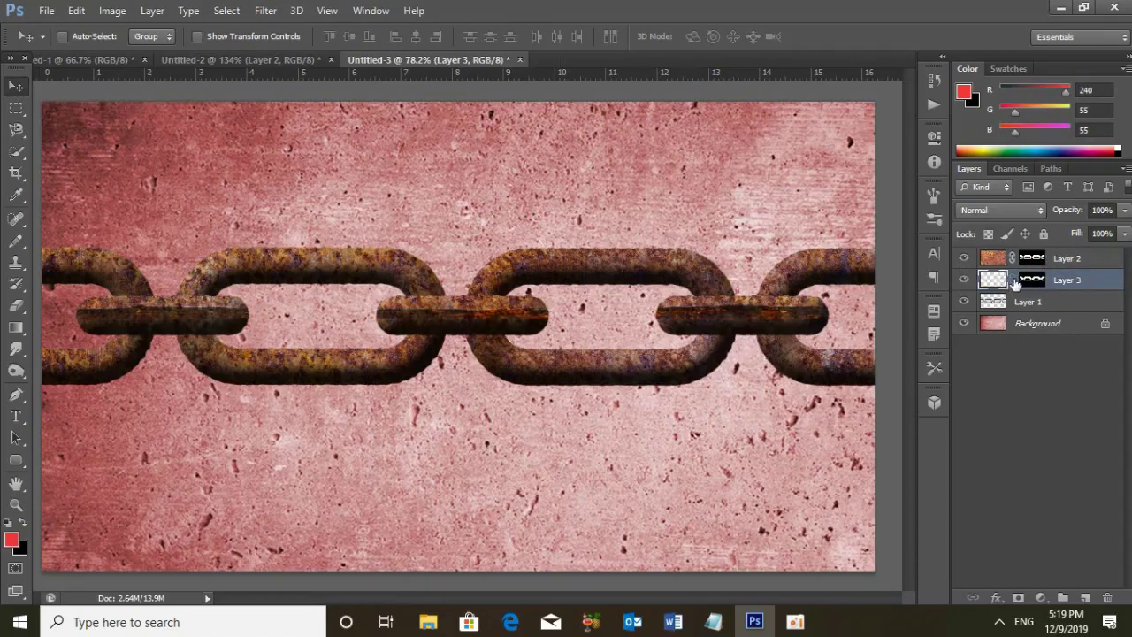
click(976, 102)
drag(1079, 215, 1081, 216)
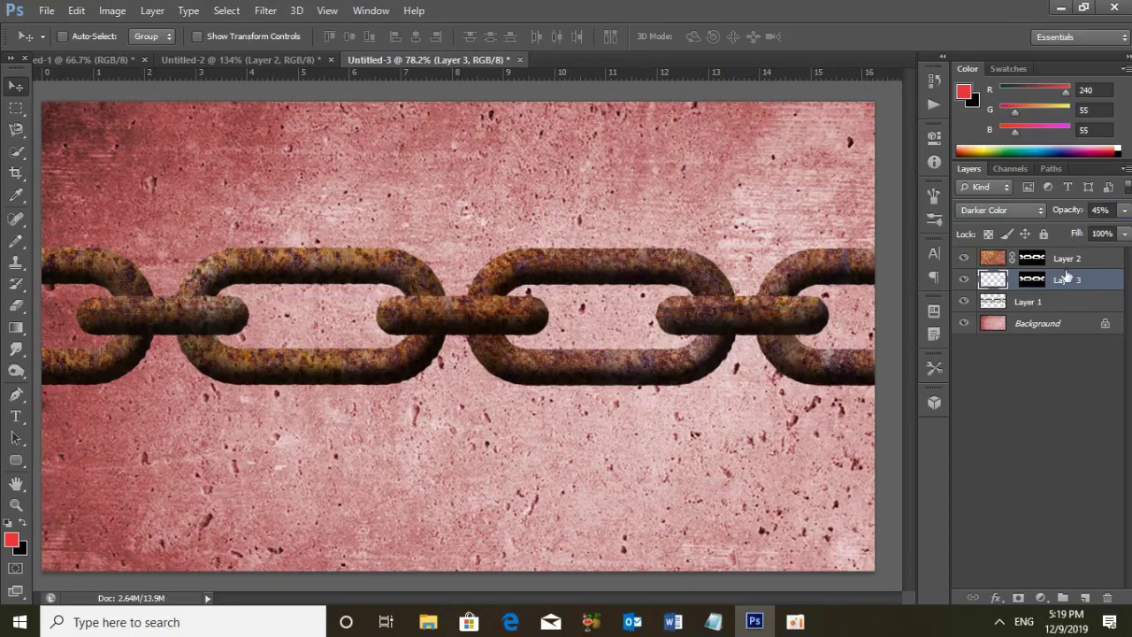
key(ctrl+j)
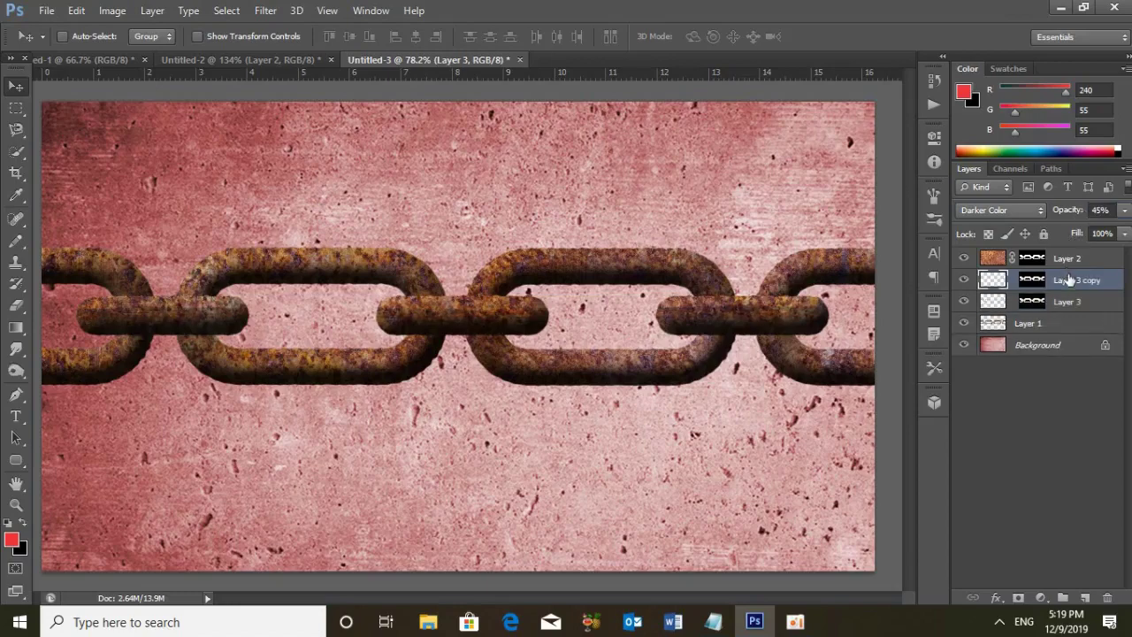
Make a second Layer 3 copy, hide both copies, and raise Layer 3's opacity to 56%.
key(ctrl+j)
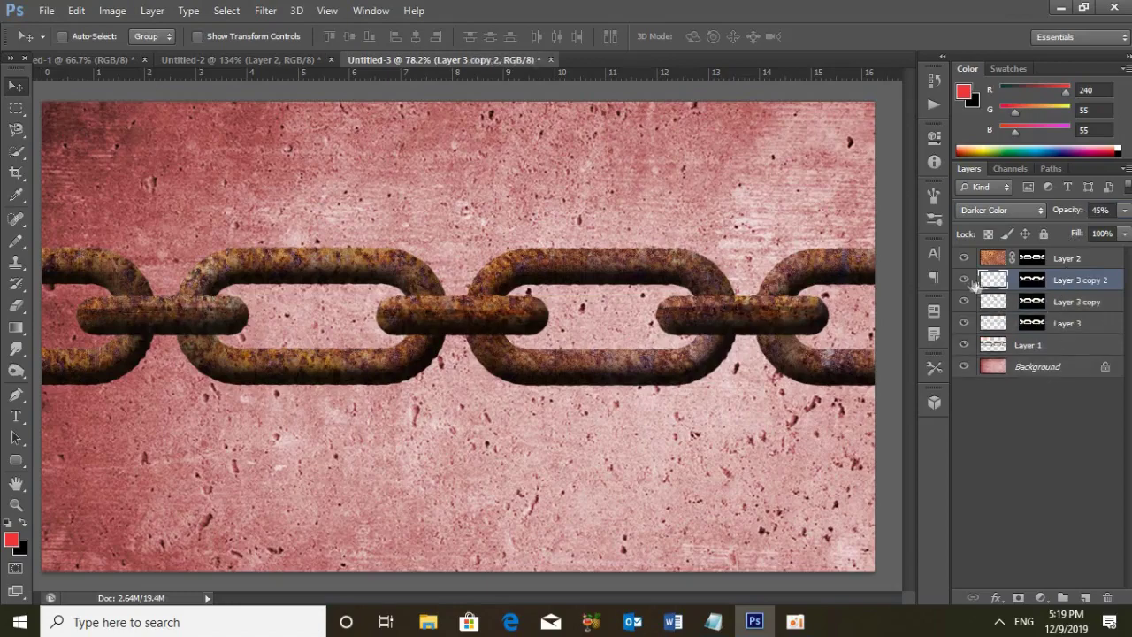
click(964, 279)
click(964, 301)
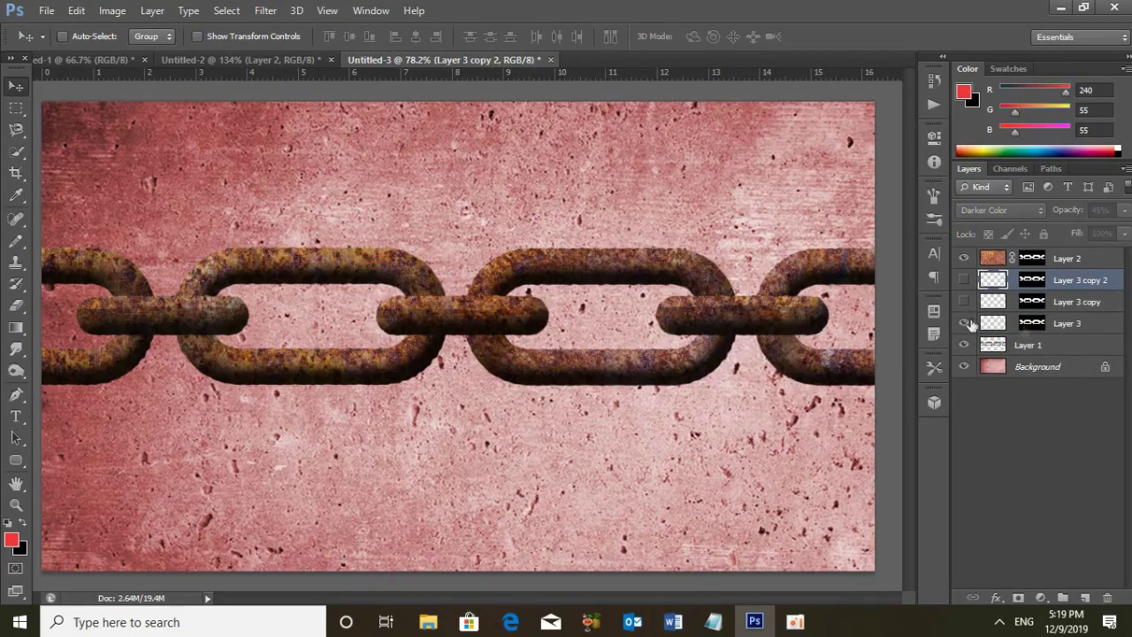
click(1034, 325)
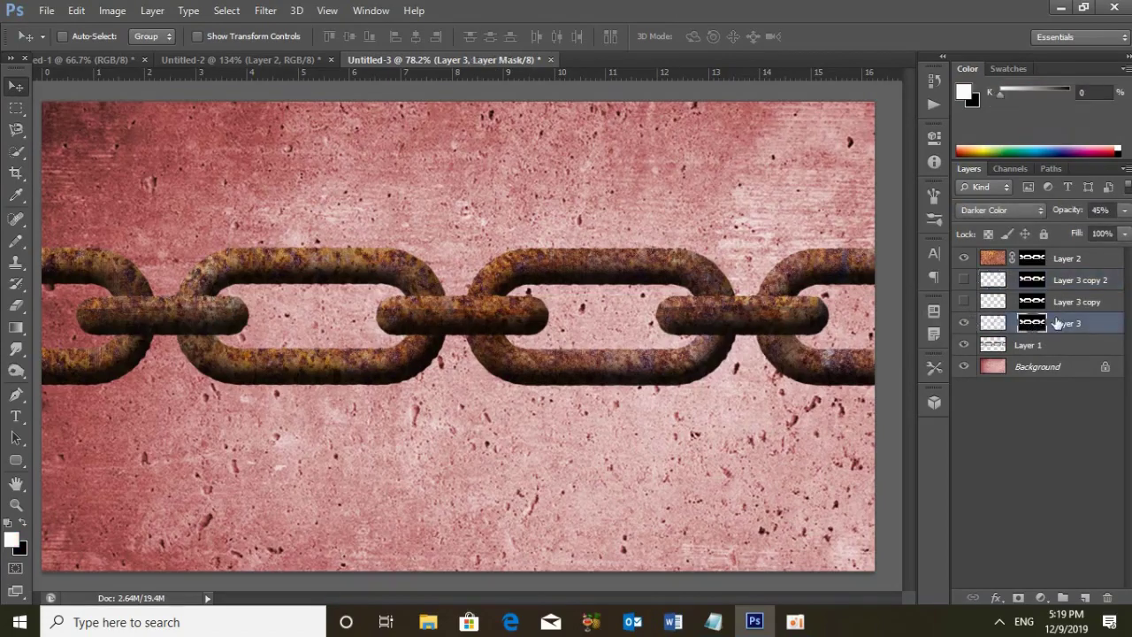
click(992, 326)
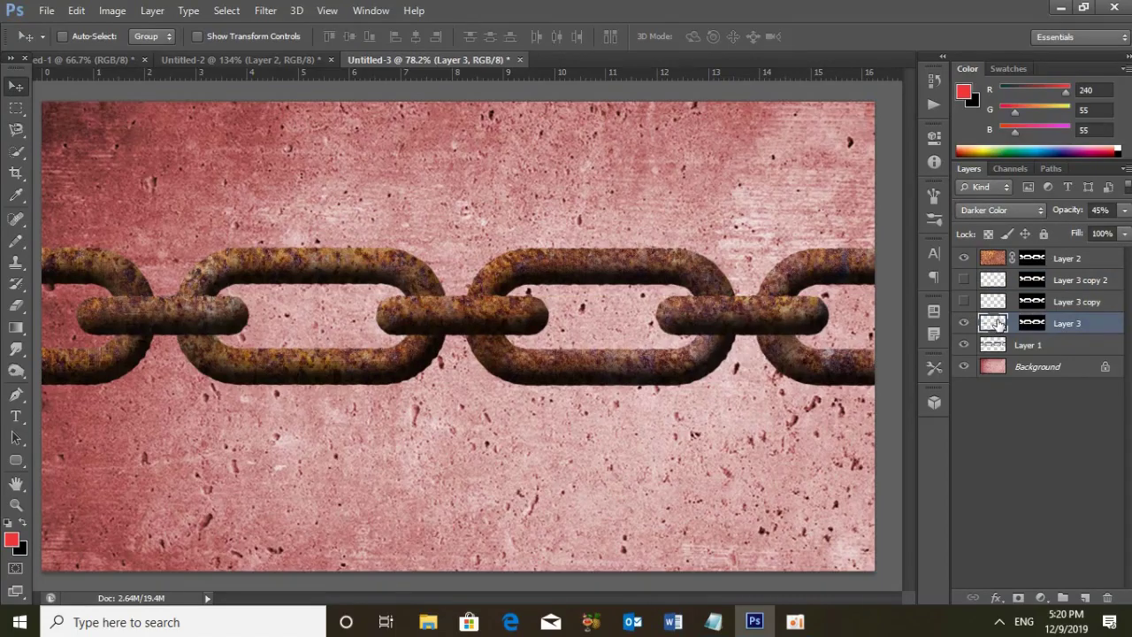
click(1104, 209)
text(56)
key(Return)
Show Layer 3 copy and Layer 3 copy 2 again to darken the bars.
click(1068, 302)
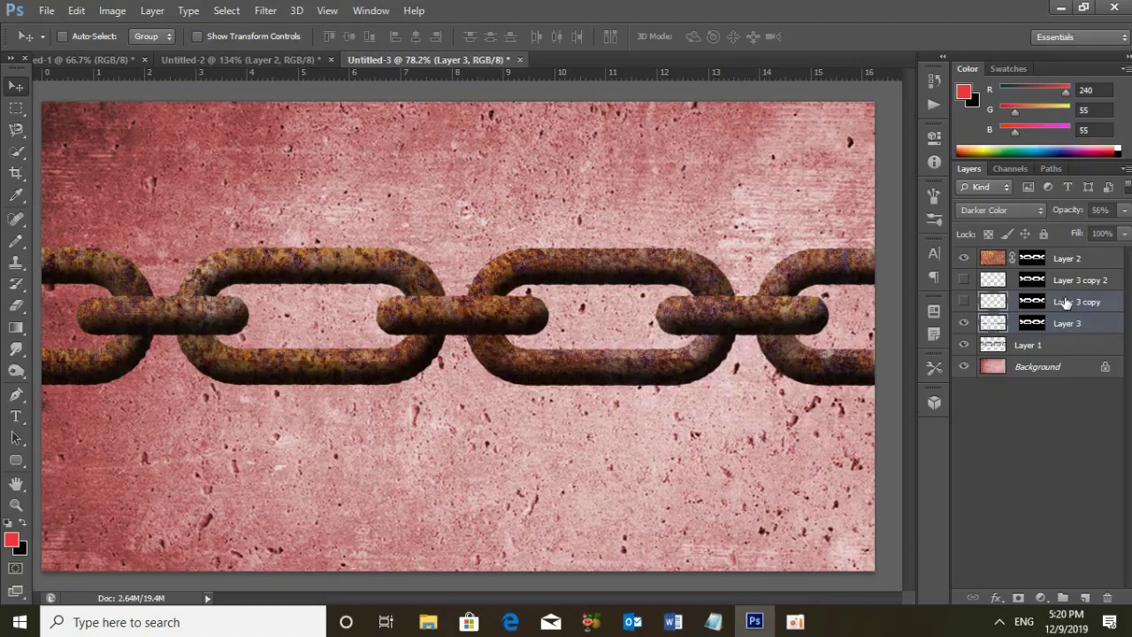
click(964, 301)
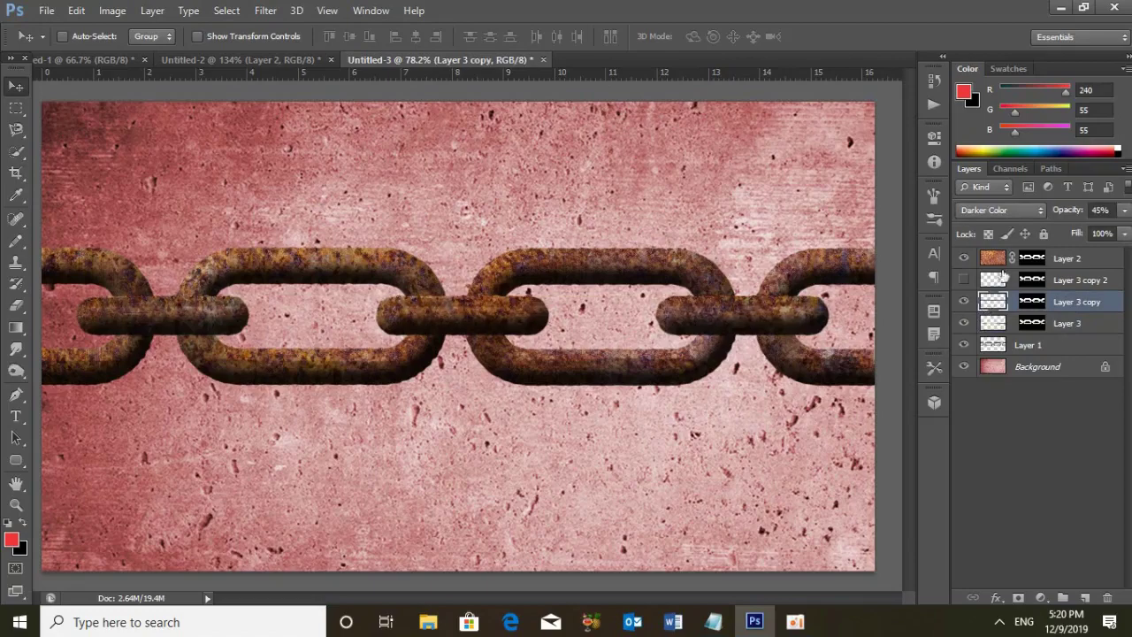
click(1007, 279)
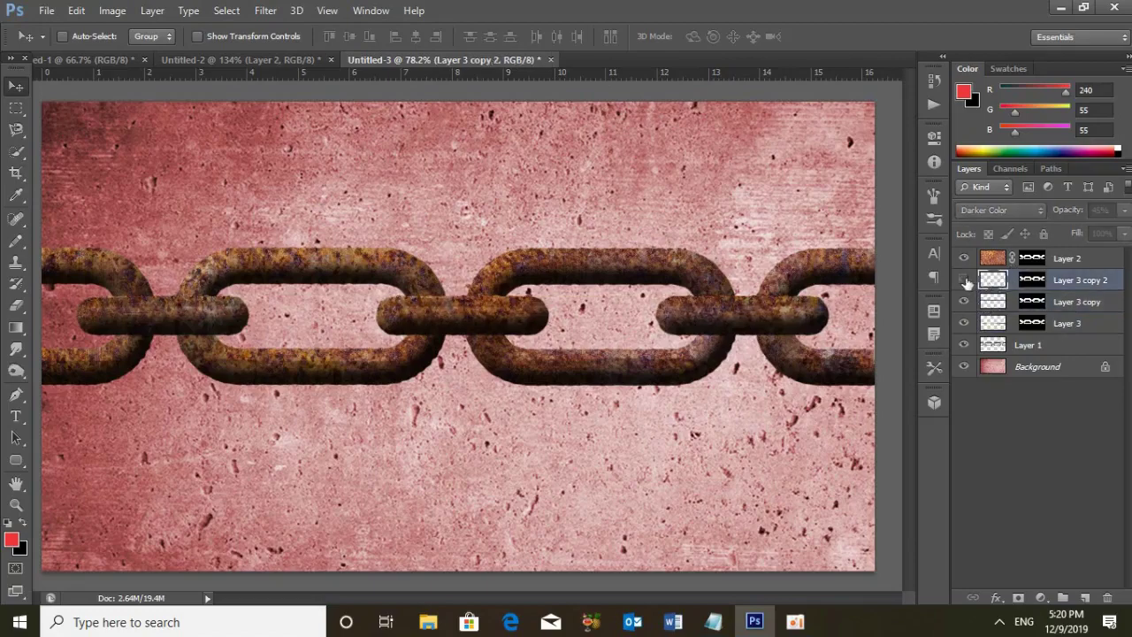
click(964, 281)
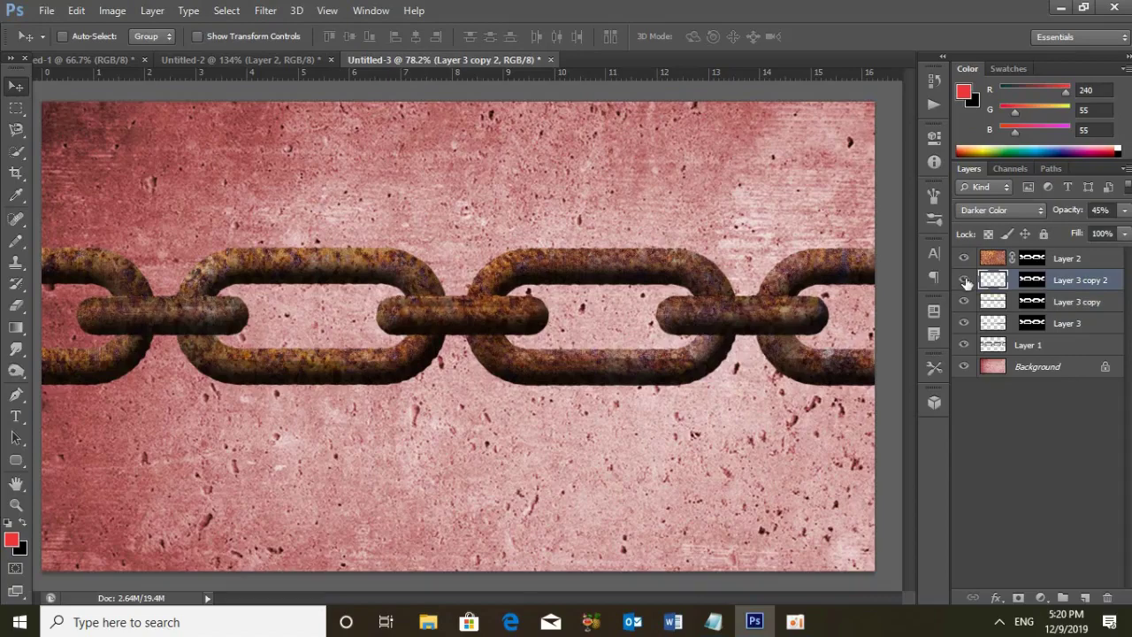
Target Layer 3 copy 2's mask and set the brush size to 60 px.
click(1032, 280)
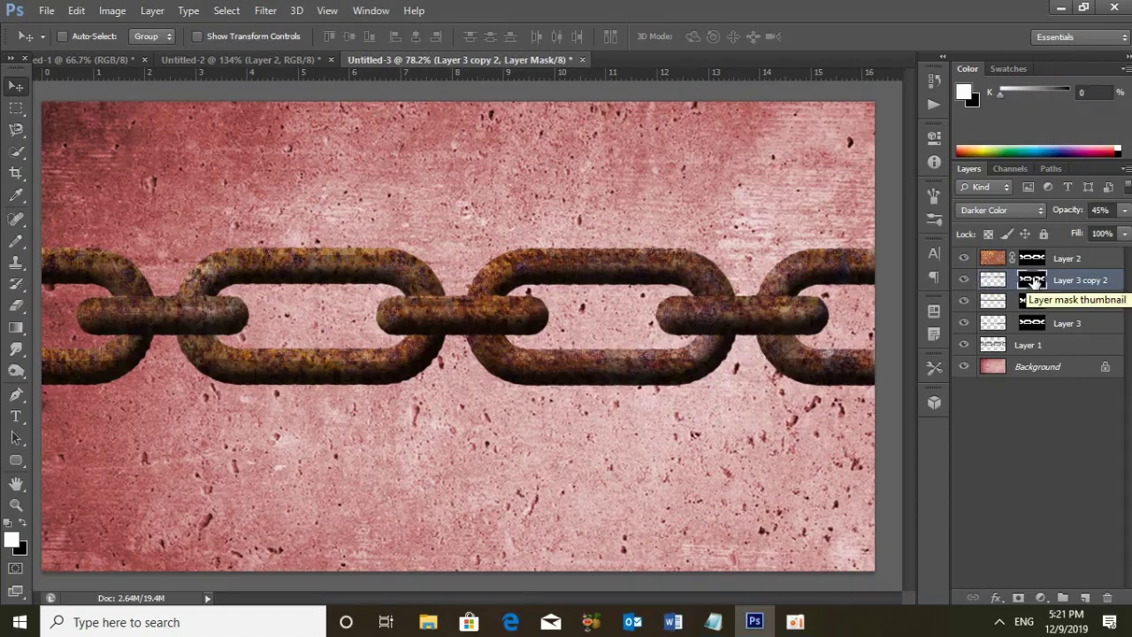
key(b)
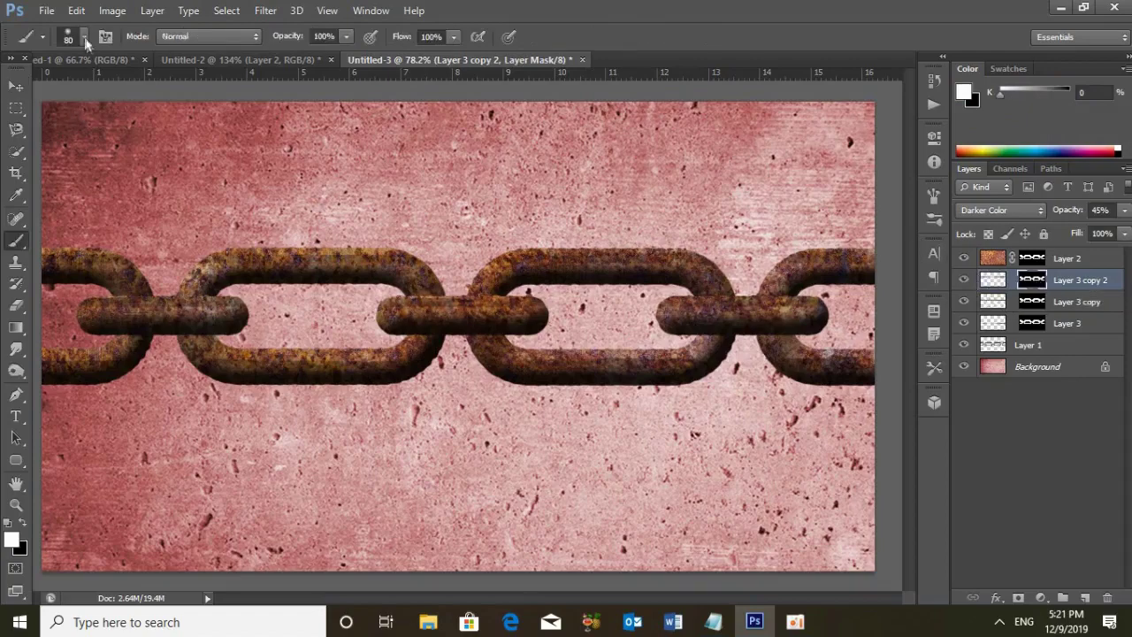
click(83, 36)
double_click(150, 69)
text(60)
key(Return)
key(Return)
Merge Layers 2 through 1, apply Defringe with width 1, and duplicate the result as Layer 2 copy.
shift+click(1034, 345)
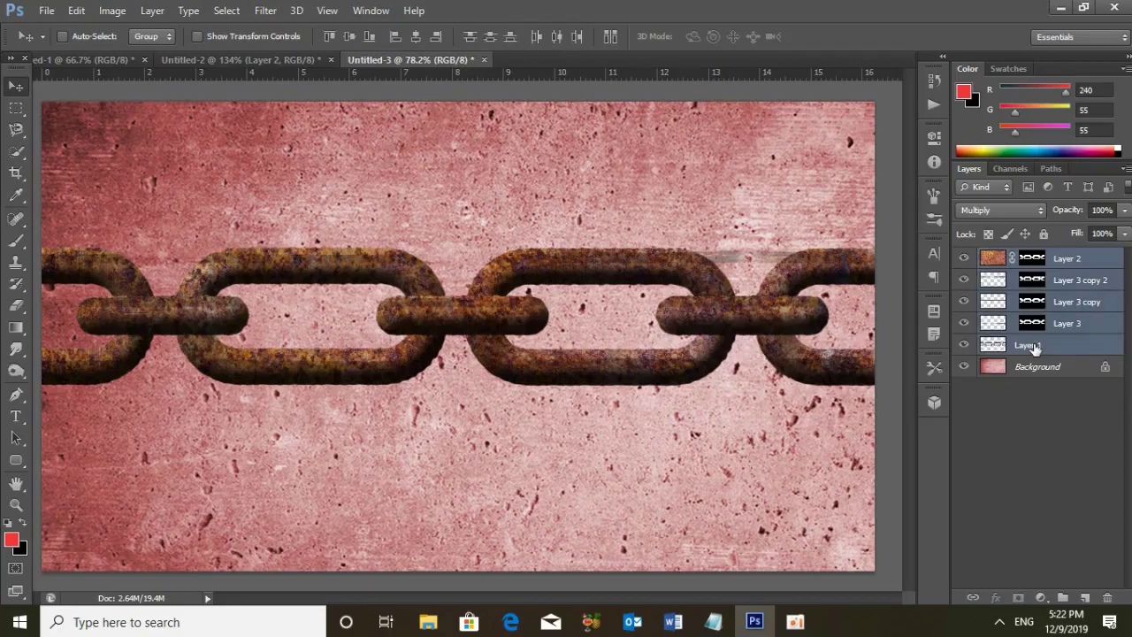
key(ctrl+e)
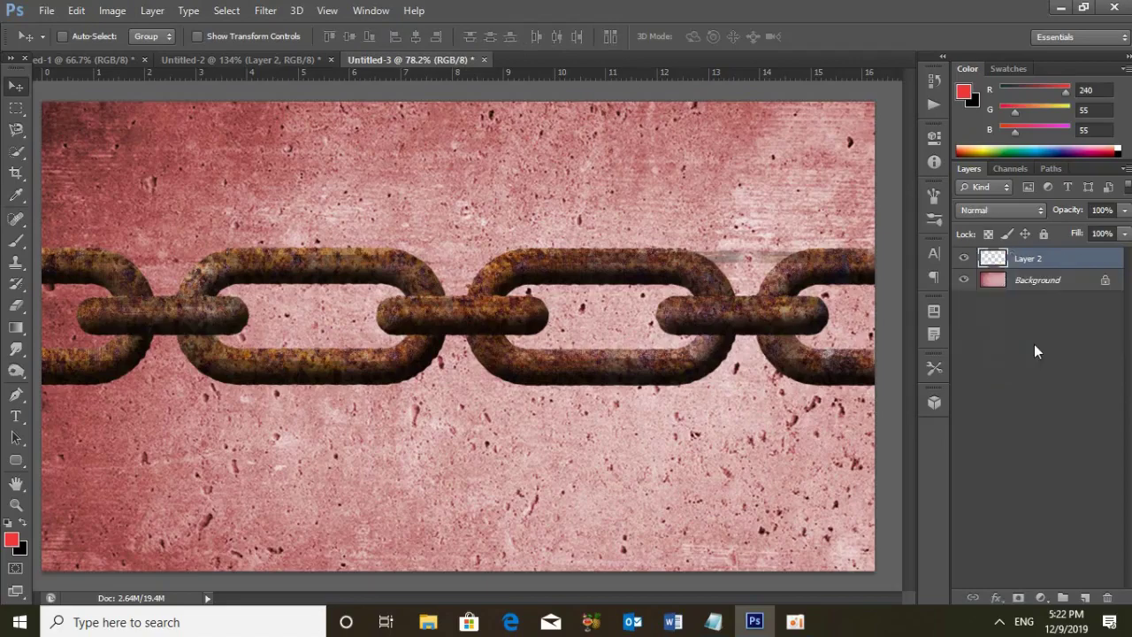
click(152, 10)
mouse_move(168, 578)
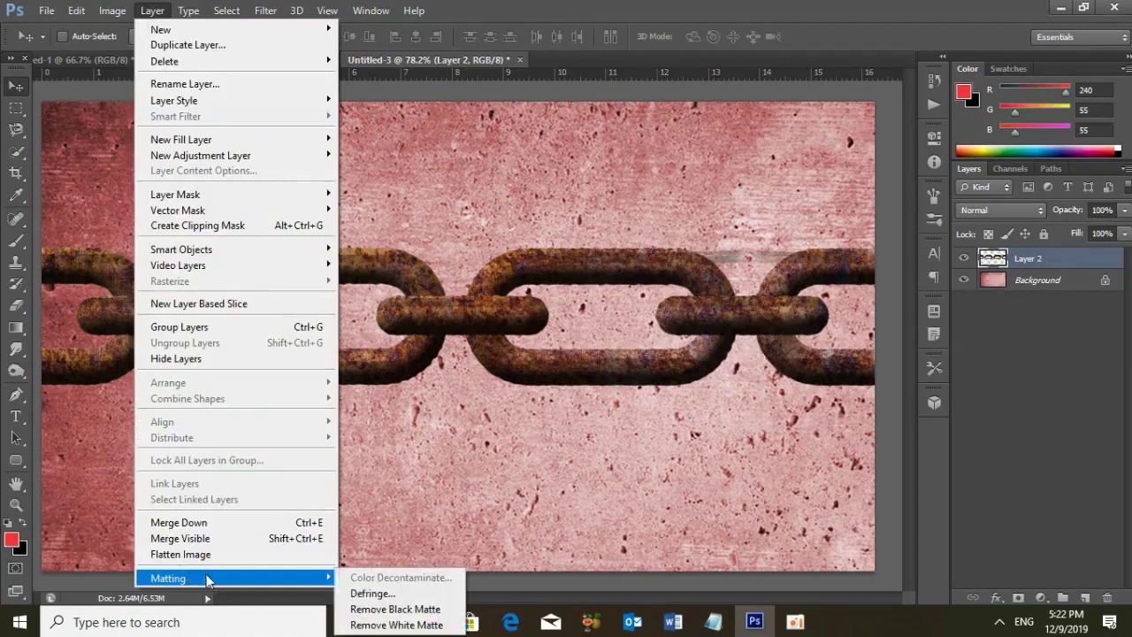
click(378, 594)
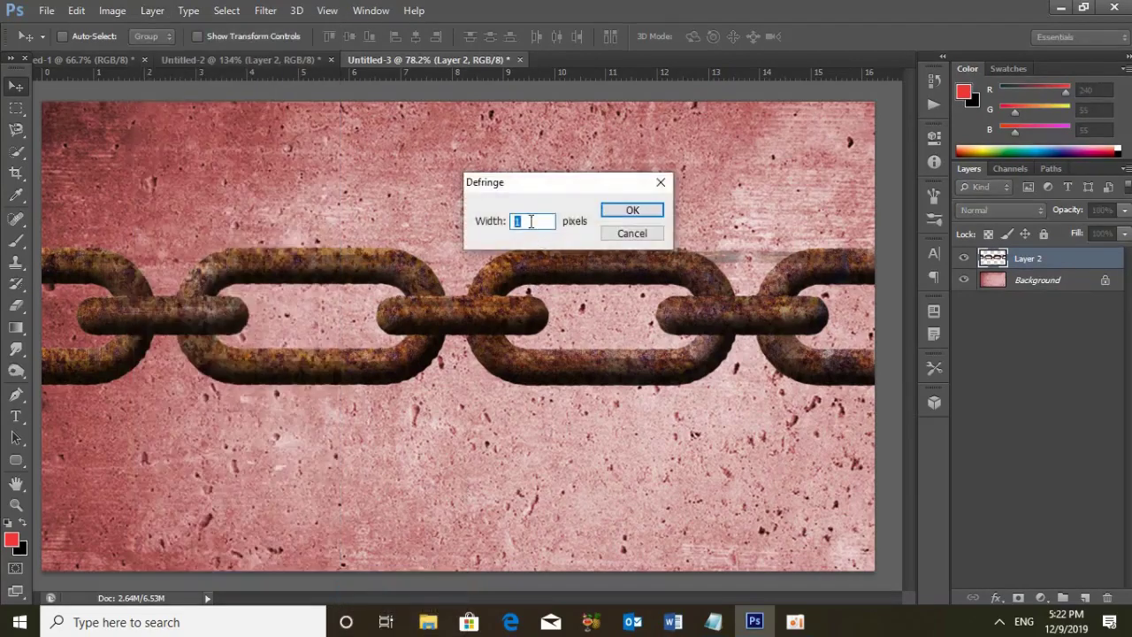
click(630, 210)
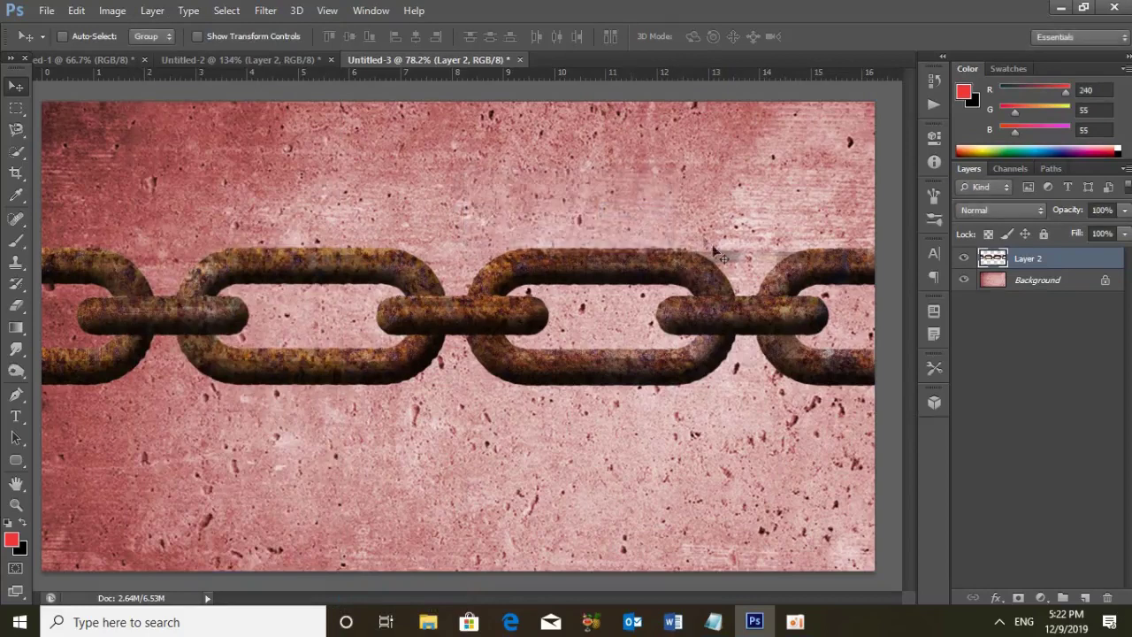
key(ctrl+j)
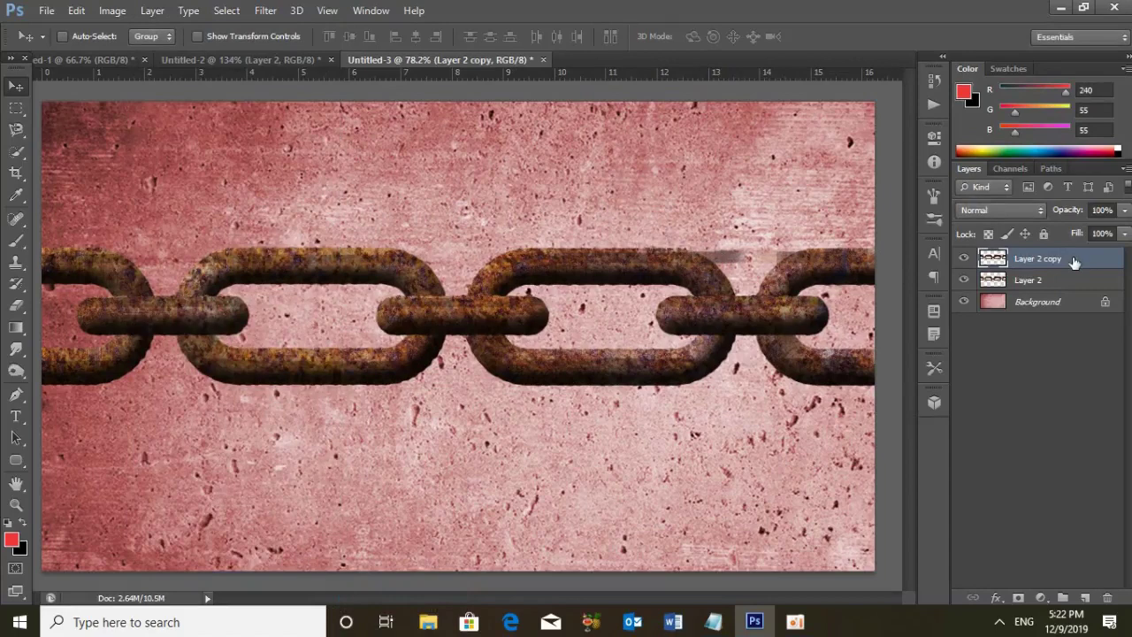
Add a Drop Shadow effect with 56% opacity and 40 px distance to Layer 2 copy.
click(997, 599)
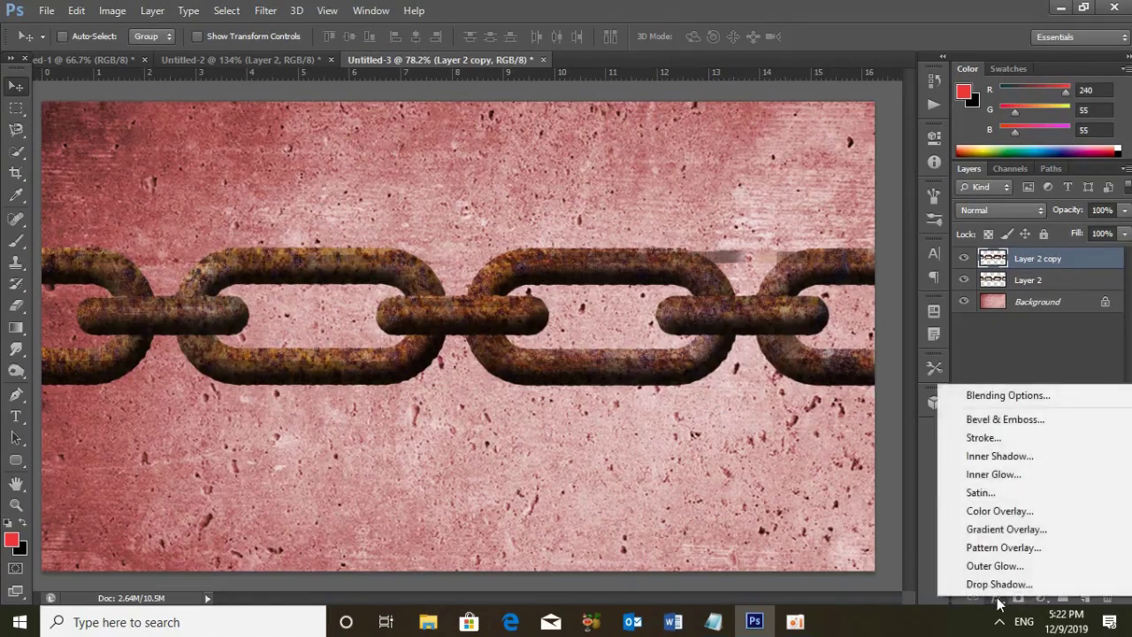
click(997, 584)
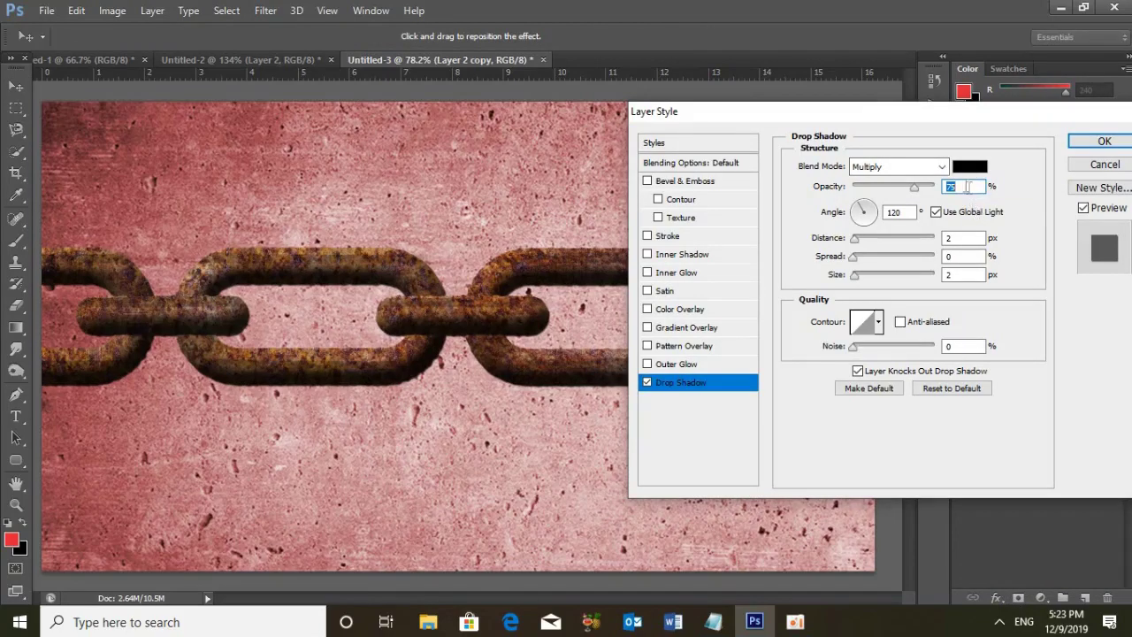
text(56)
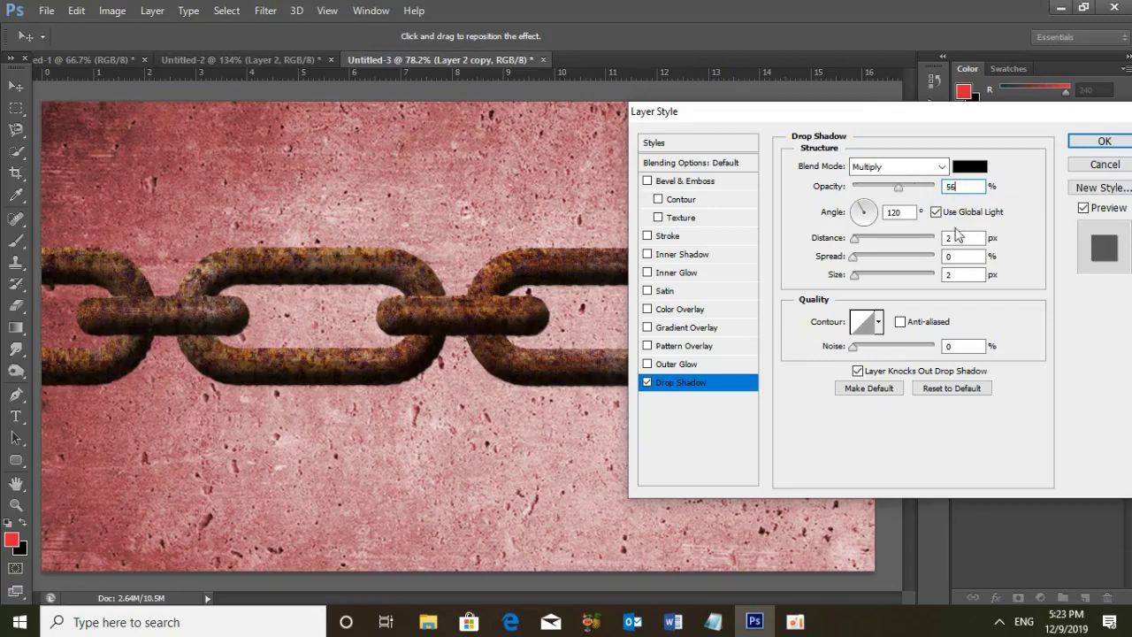
click(906, 212)
key(Tab)
text(4)
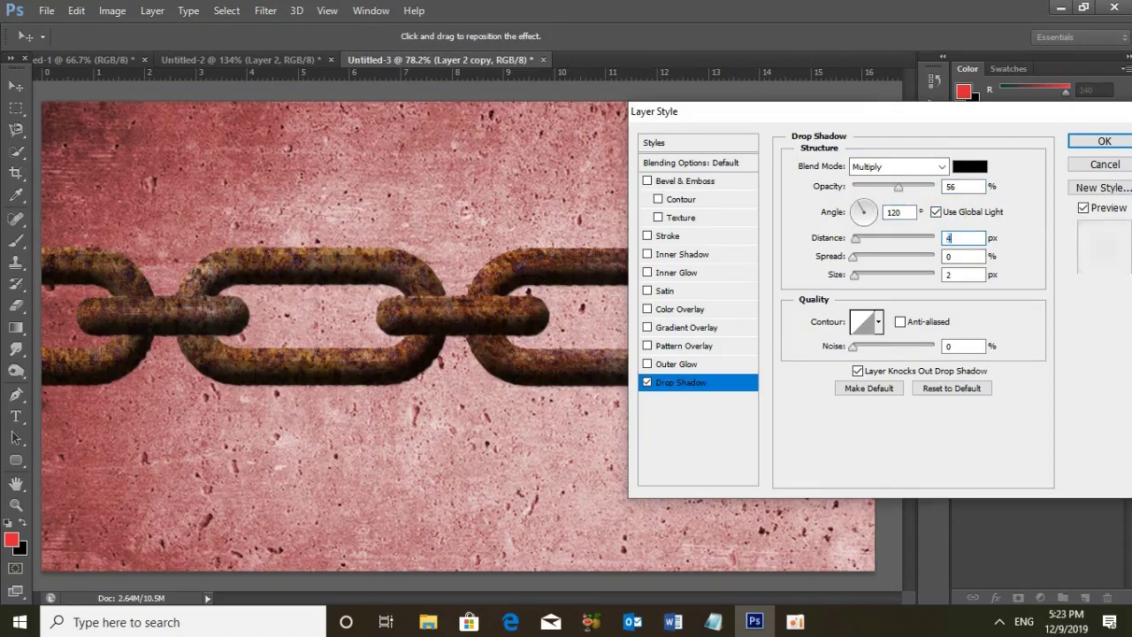
text(0)
key(Tab)
key(Tab)
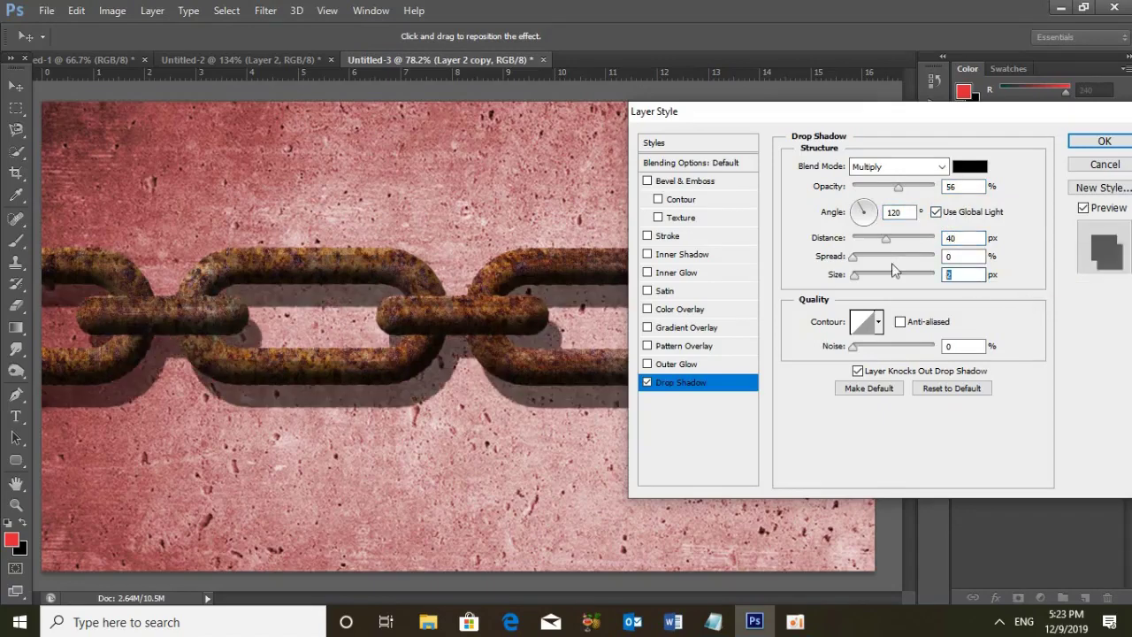
text(40)
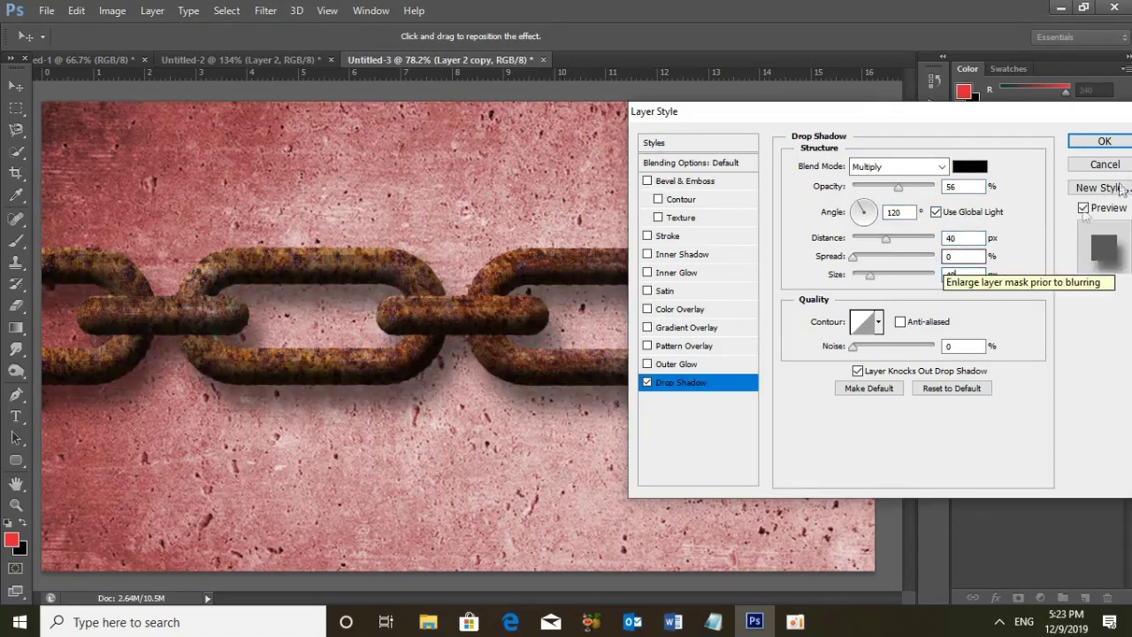
click(1103, 141)
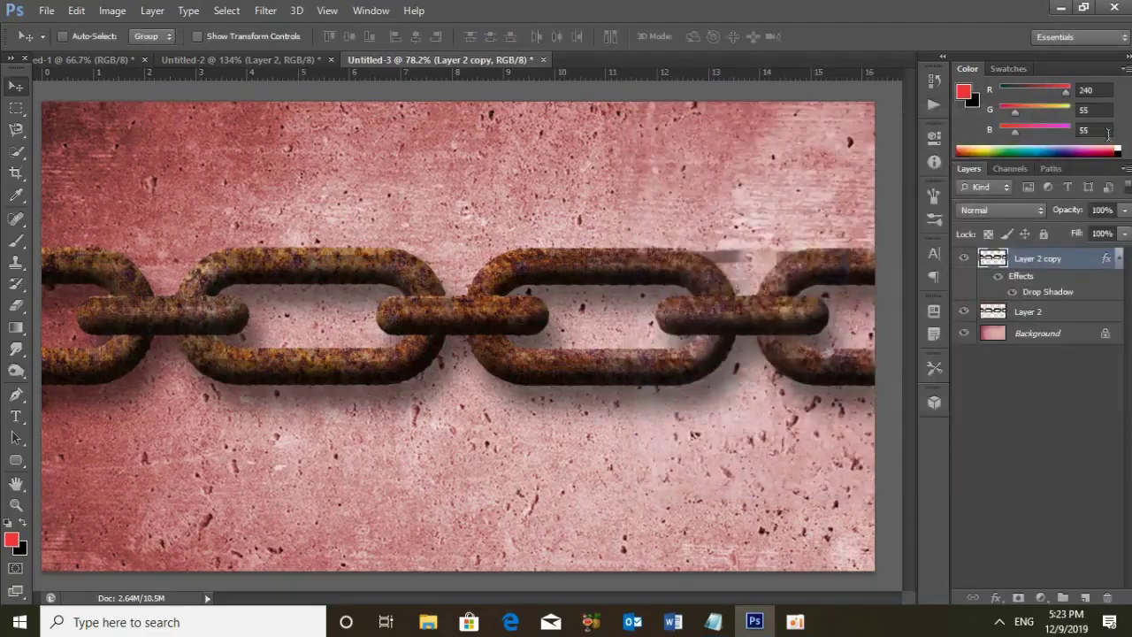